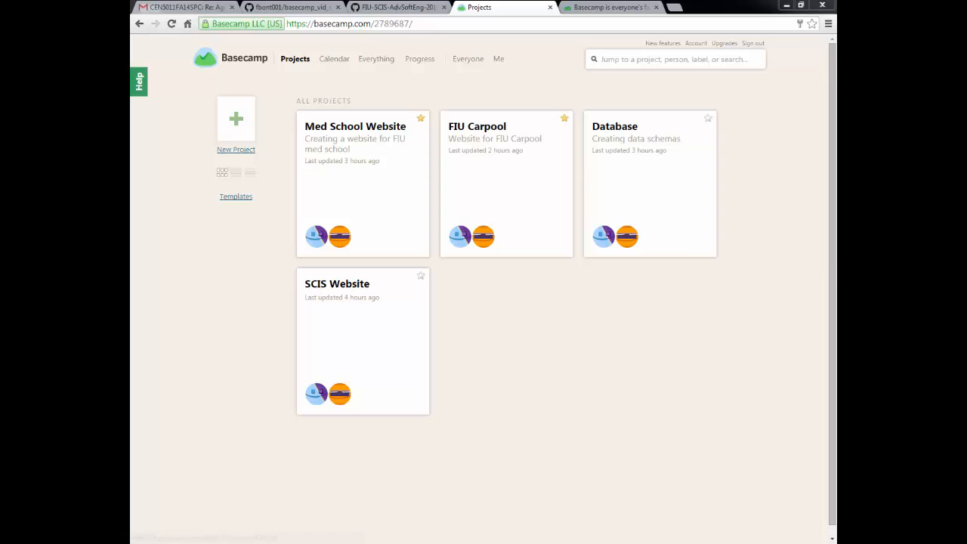
Step: Open the calendar that covers all projects
{"action": "left_click", "coordinate": [334, 59]}
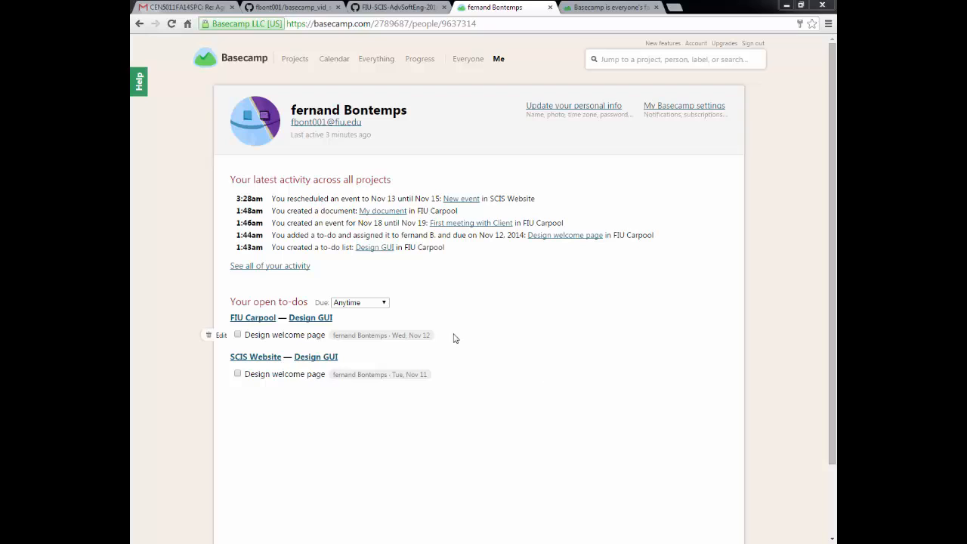
Step: Filter the open to-dos on the personal page by due date: Today, Tomorrow, and finally This week
{"action": "left_click", "coordinate": [385, 303]}
{"action": "left_click", "coordinate": [377, 321]}
{"action": "left_click", "coordinate": [386, 303]}
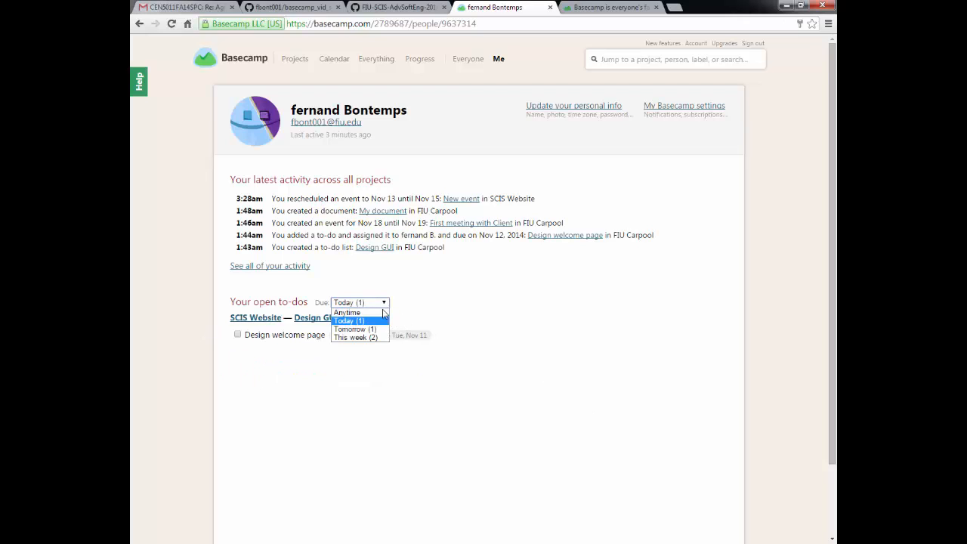
{"action": "left_click", "coordinate": [370, 329]}
{"action": "left_click", "coordinate": [384, 304]}
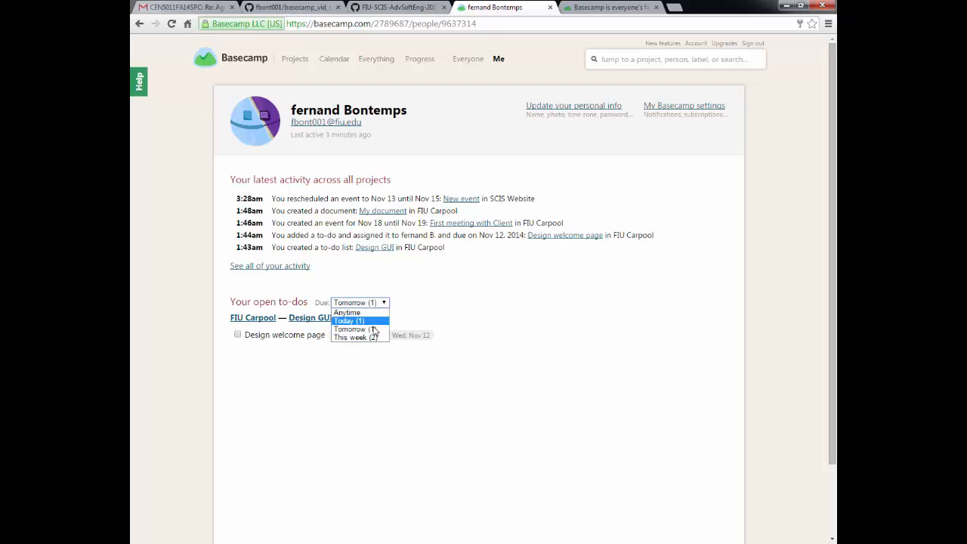
{"action": "left_click", "coordinate": [373, 338]}
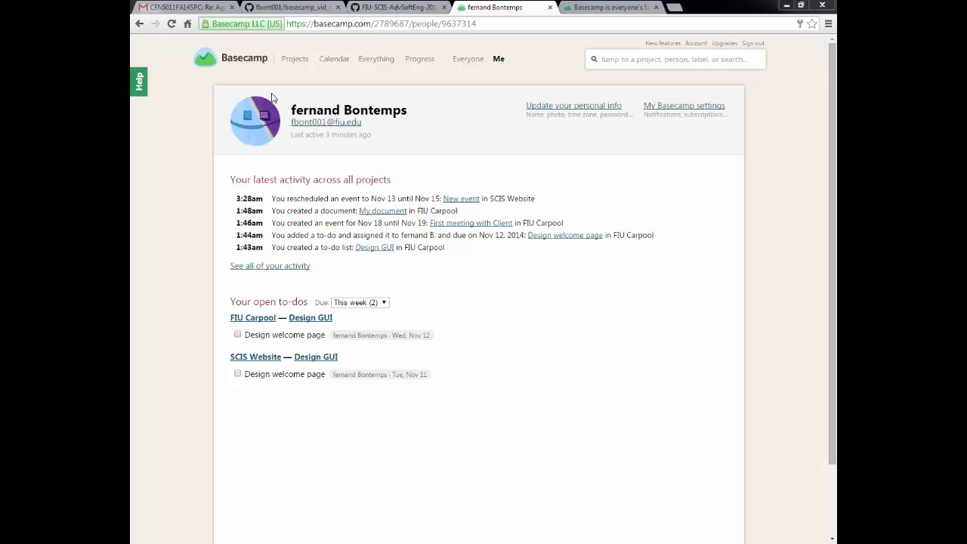
Step: Return to the project overview and start a blank project named "Registration"
{"action": "left_click", "coordinate": [293, 60]}
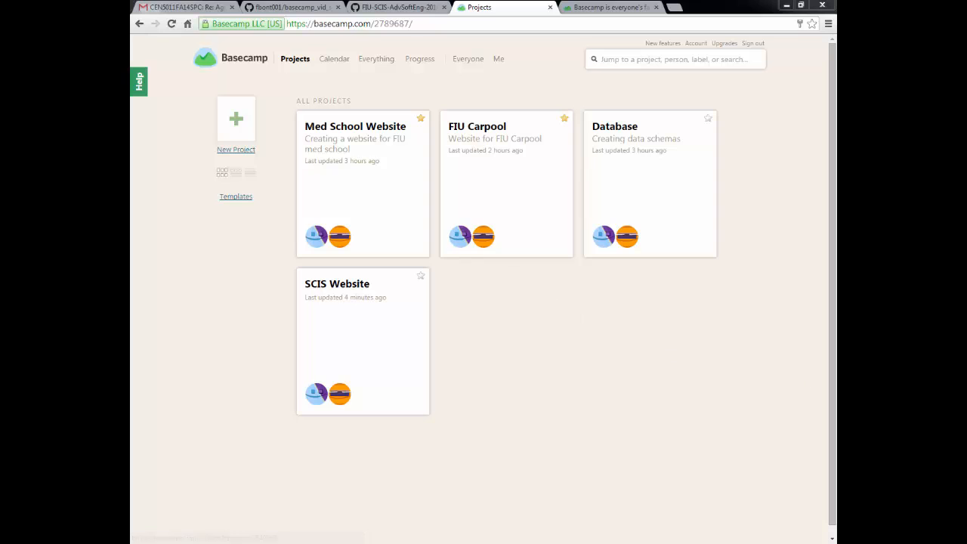
{"action": "left_click", "coordinate": [234, 119]}
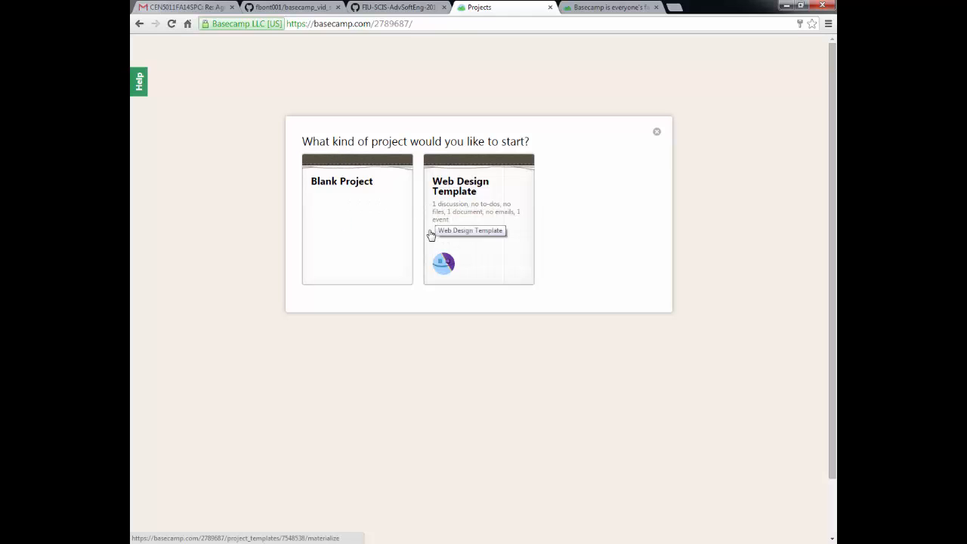
{"action": "left_click", "coordinate": [363, 216]}
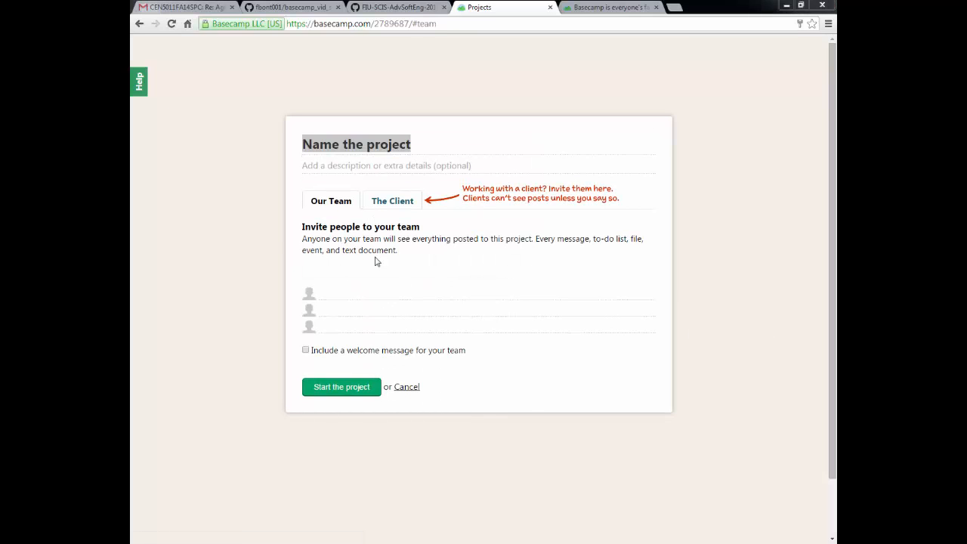
{"action": "left_click", "coordinate": [400, 146]}
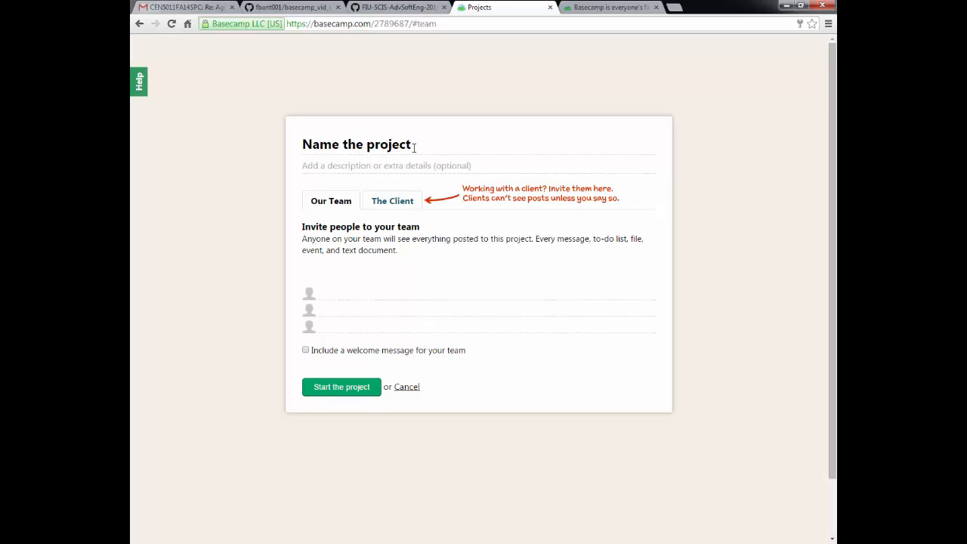
{"action": "left_click_drag", "start_coordinate": [439, 144], "coordinate": [298, 151]}
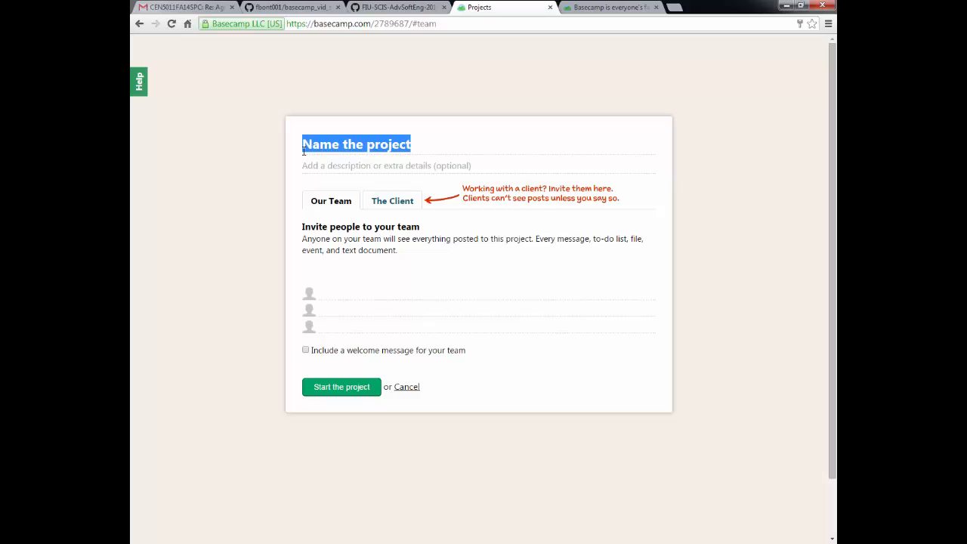
{"action": "type", "text": "Regis"}
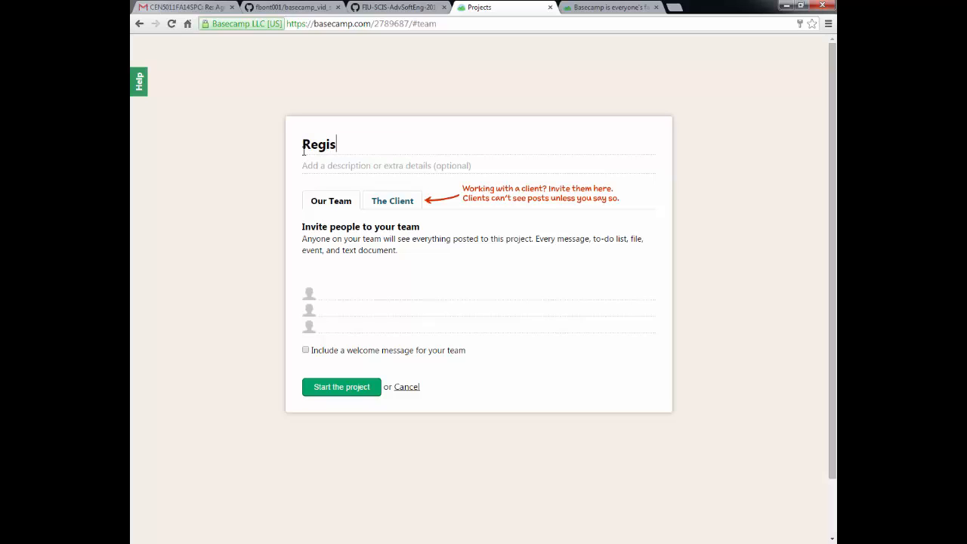
{"action": "type", "text": "tration"}
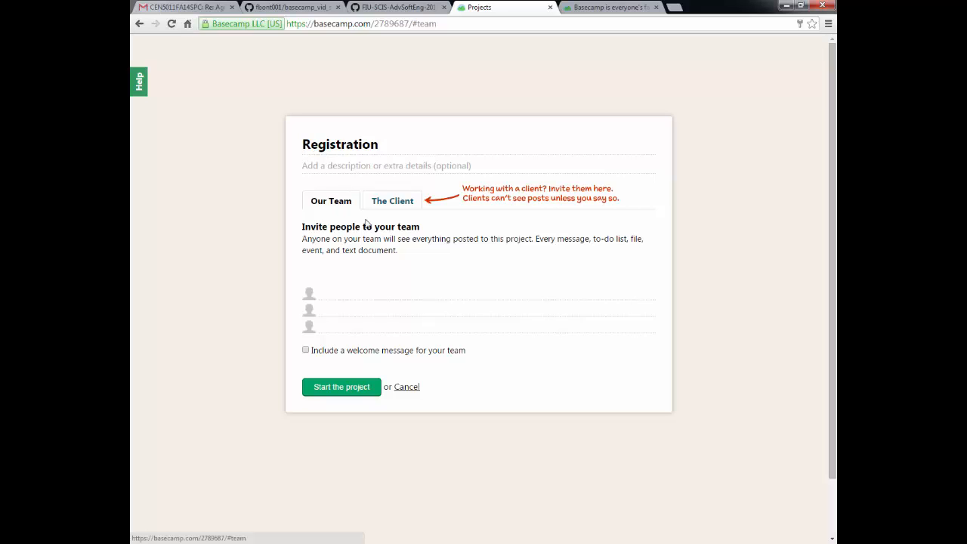
Step: Invite the suggested student contact to the project's own team by e-mail address and start the project
{"action": "left_click", "coordinate": [350, 303]}
{"action": "left_click", "coordinate": [387, 291]}
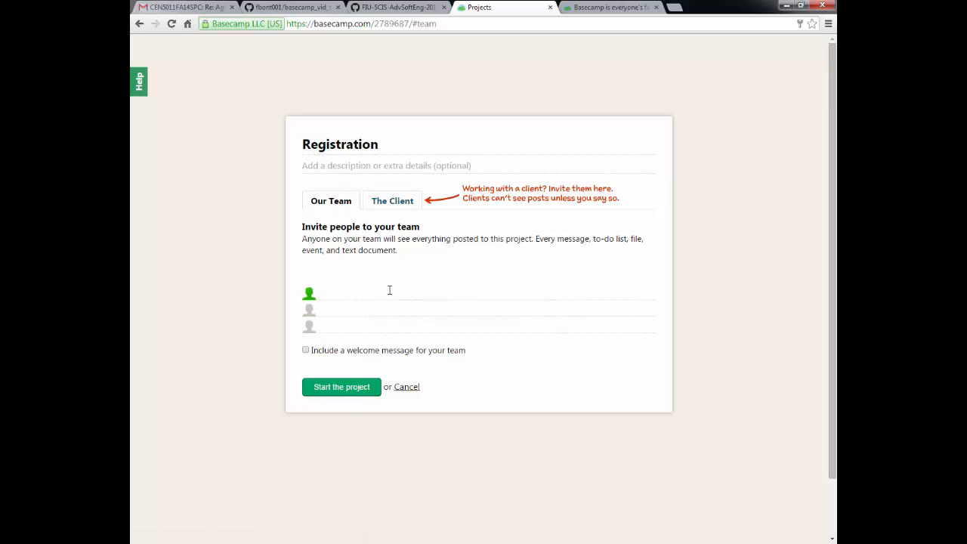
{"action": "type", "text": "fer"}
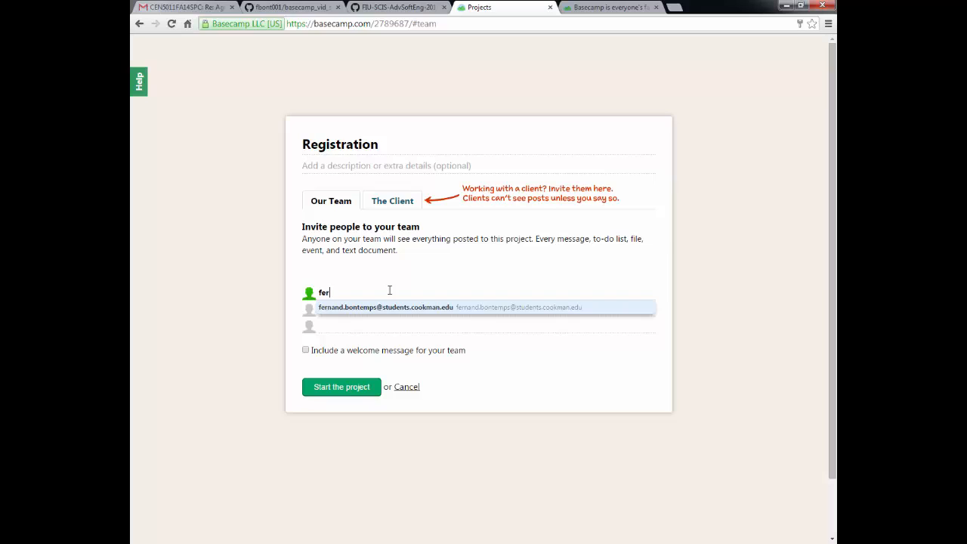
{"action": "key", "text": "Return"}
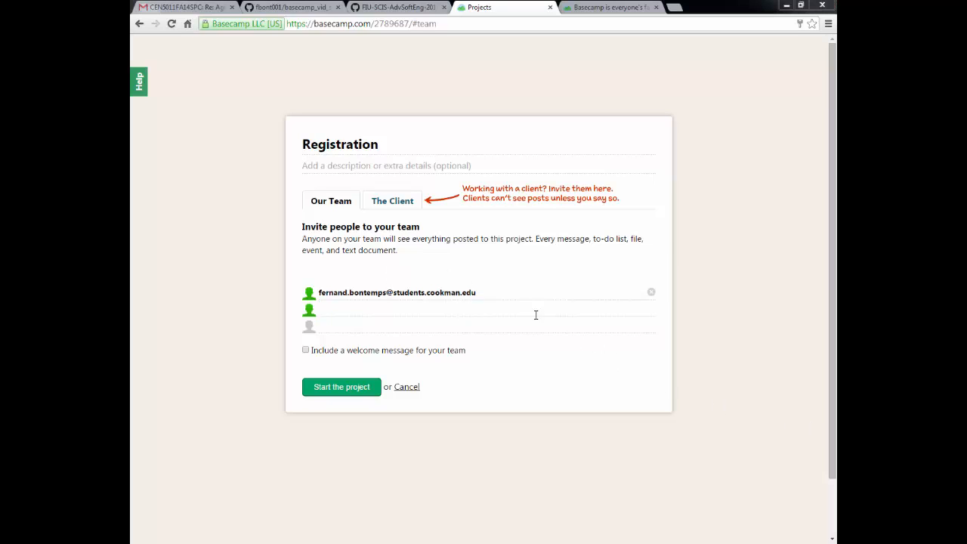
{"action": "left_click", "coordinate": [392, 206]}
{"action": "left_click", "coordinate": [355, 393]}
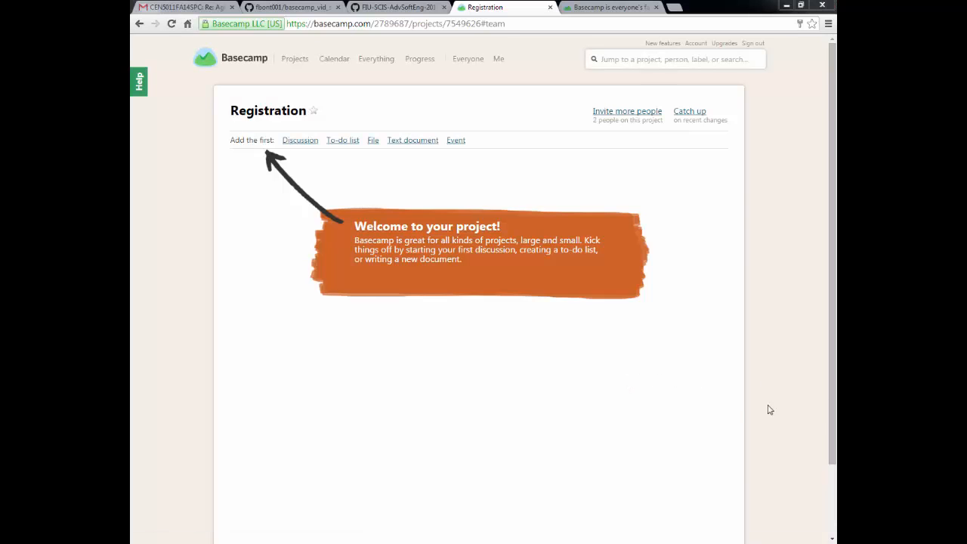
Step: Begin the project's first discussion with the subject "Project disscussion"
{"action": "left_click", "coordinate": [299, 144]}
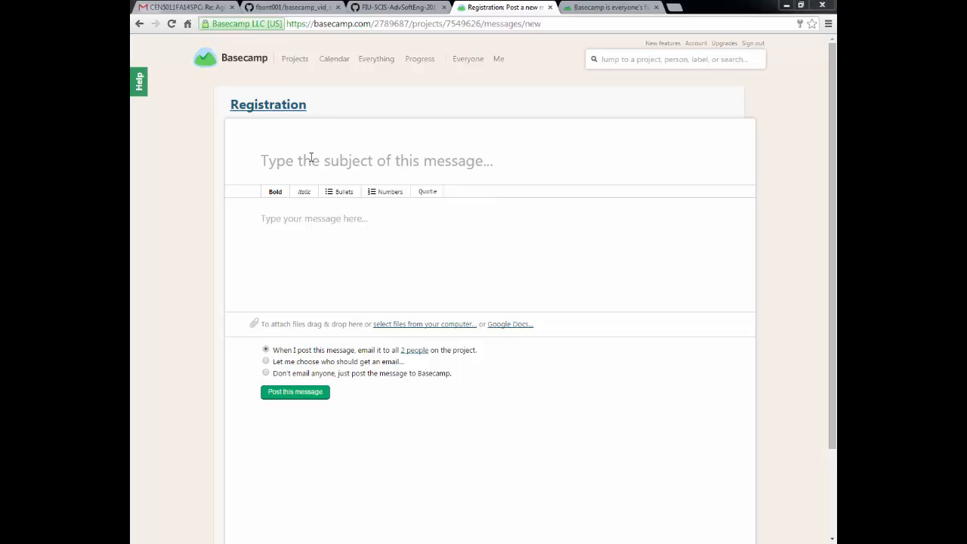
{"action": "type", "text": "P"}
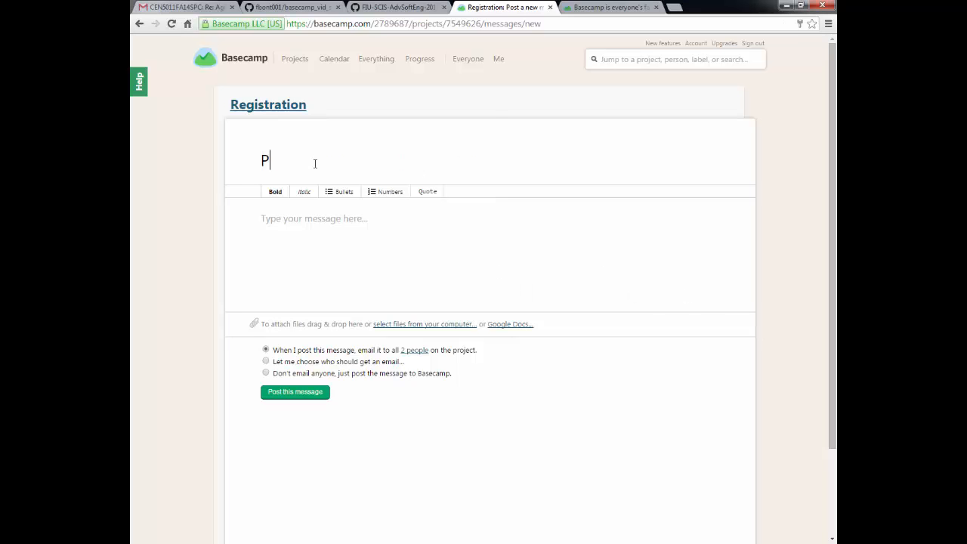
{"action": "type", "text": "roject disscussion"}
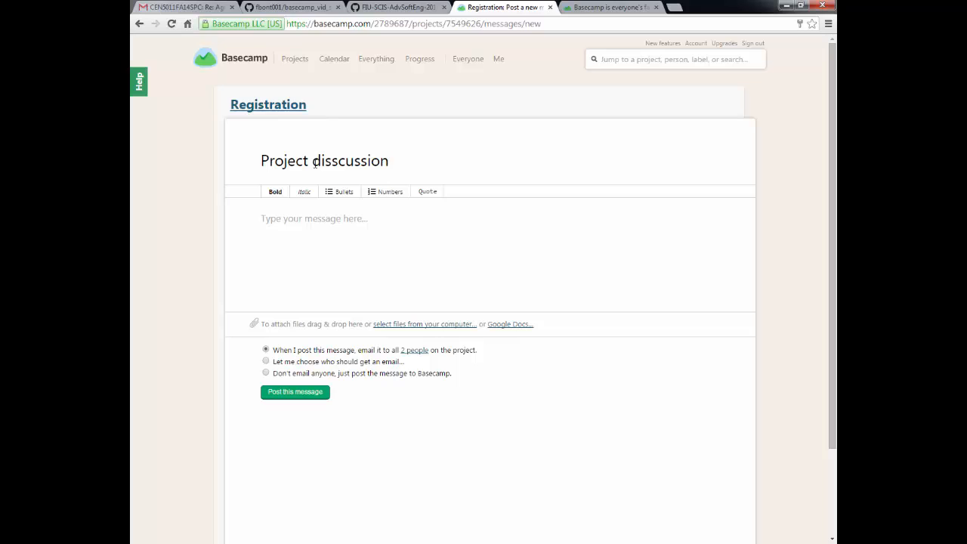
Step: Write "what are we going to discuss" as the body of the discussion message
{"action": "left_click", "coordinate": [348, 213]}
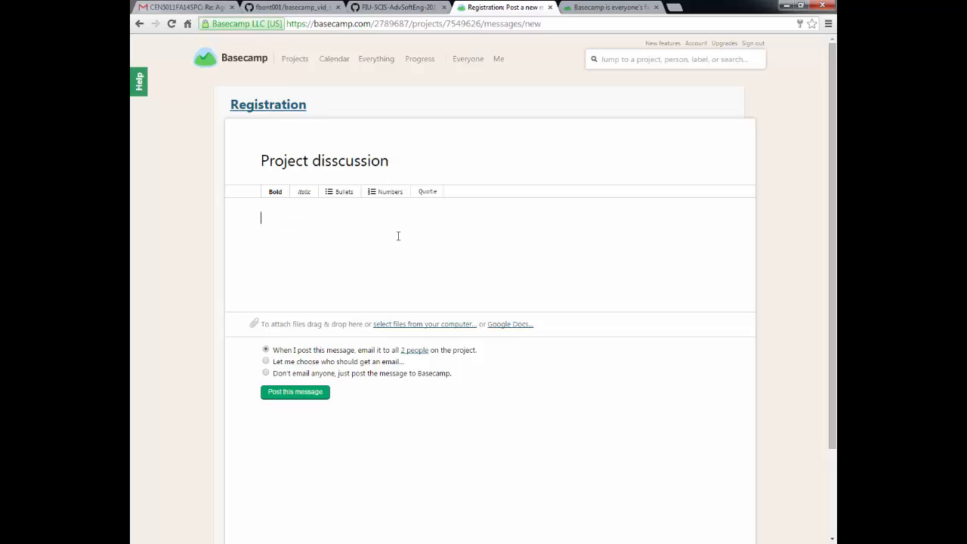
{"action": "type", "text": "what are we going to disscuss"}
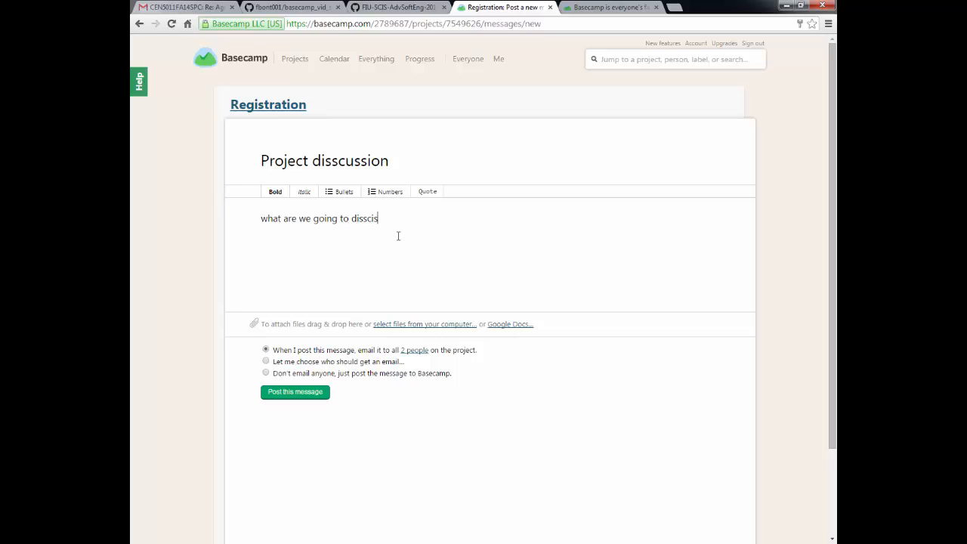
{"action": "key", "text": "BackSpace"}
{"action": "key", "text": "BackSpace"}
{"action": "key", "text": "BackSpace"}
{"action": "type", "text": "uss"}
{"action": "key", "text": "BackSpace"}
{"action": "key", "text": "BackSpace"}
{"action": "key", "text": "BackSpace"}
{"action": "key", "text": "BackSpace"}
{"action": "key", "text": "BackSpace"}
{"action": "type", "text": "scuss"}
{"action": "key", "text": "BackSpace"}
{"action": "key", "text": "BackSpace"}
{"action": "key", "text": "BackSpace"}
{"action": "key", "text": "BackSpace"}
{"action": "key", "text": "BackSpace"}
{"action": "type", "text": "cuss"}
Step: Review the e-mail notification choices and post the message, e-mailing it to everyone on the project
{"action": "left_click", "coordinate": [266, 362]}
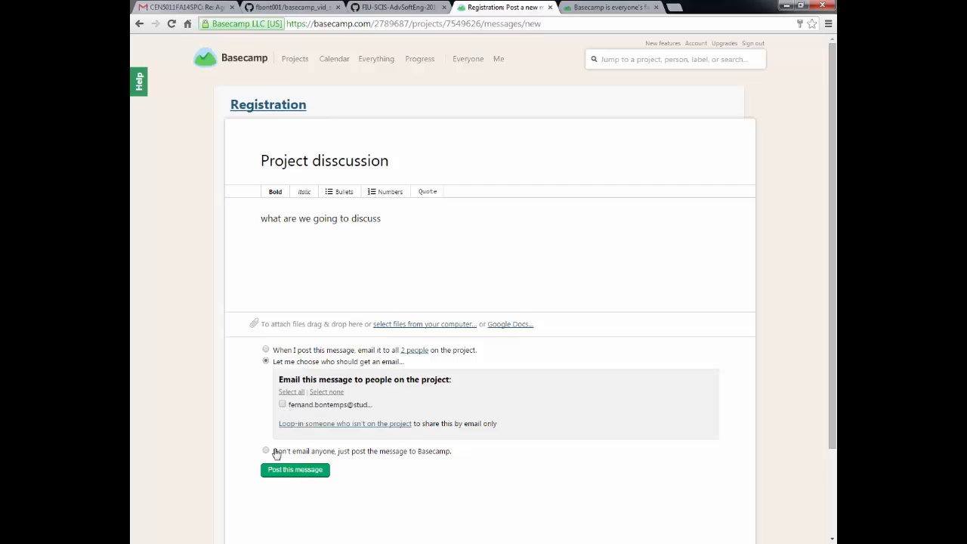
{"action": "left_click", "coordinate": [266, 452]}
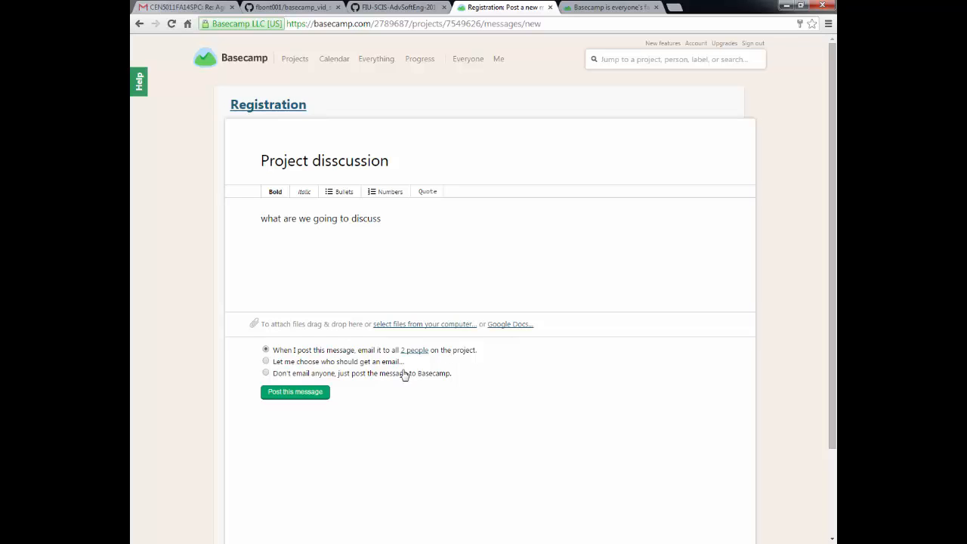
{"action": "left_click", "coordinate": [312, 395]}
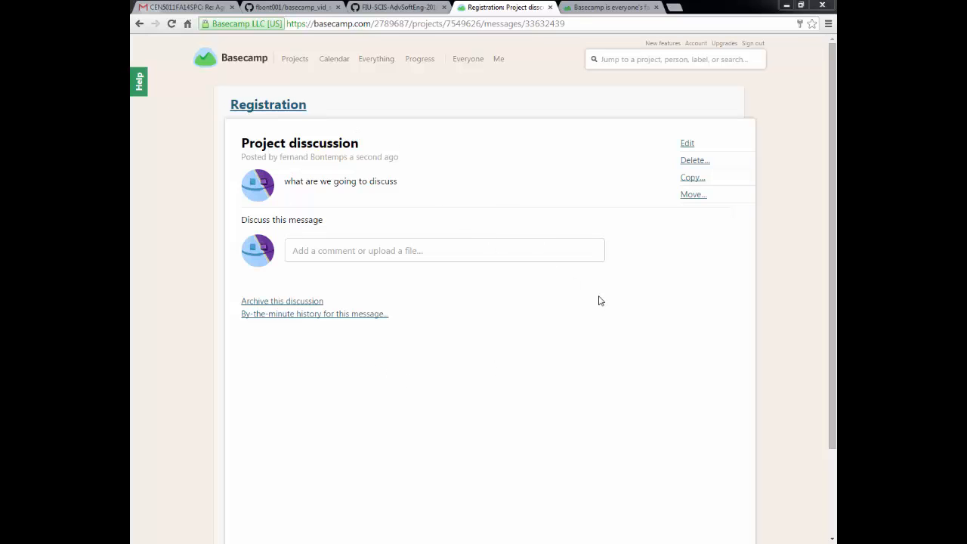
Step: Return to the Registration project page and create its first to-do list, titled "Design schema"
{"action": "left_click", "coordinate": [268, 105]}
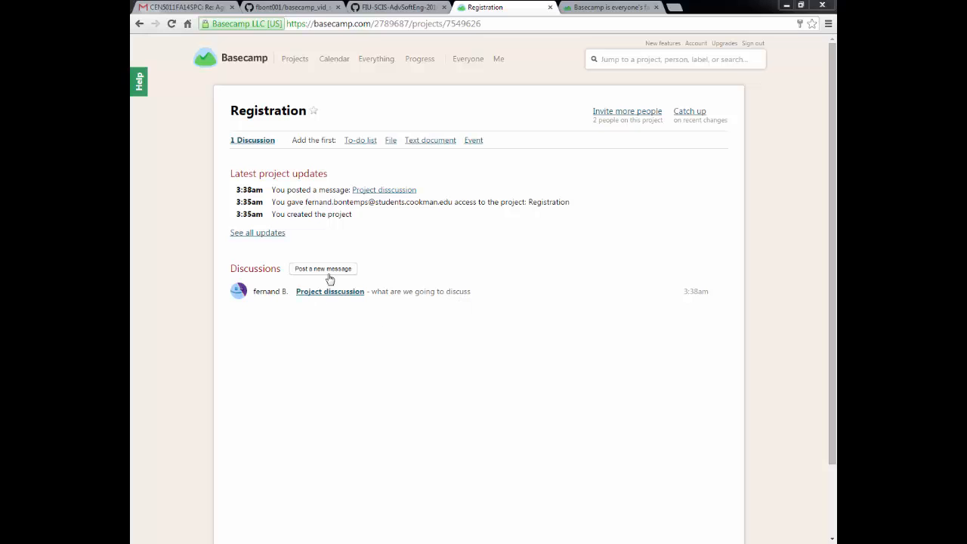
{"action": "left_click", "coordinate": [360, 140]}
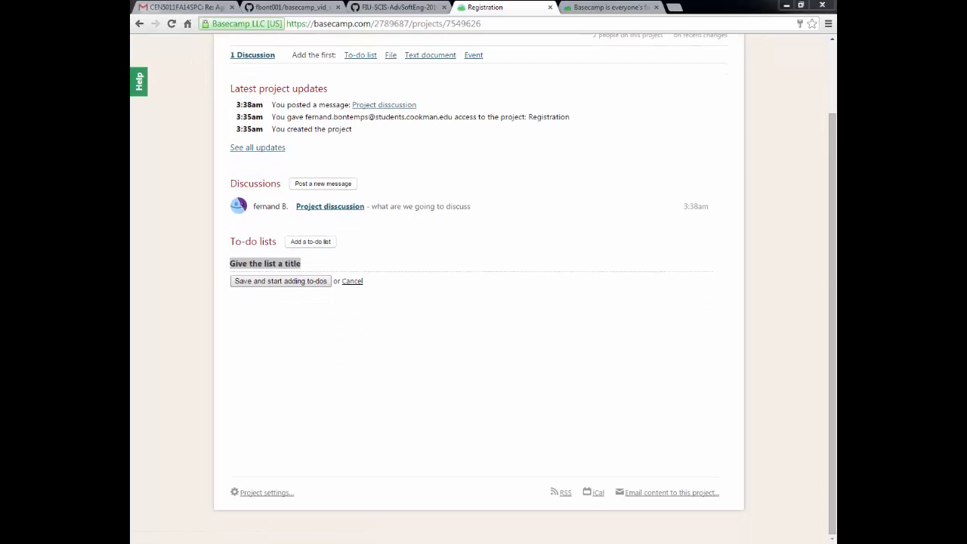
{"action": "left_click", "coordinate": [312, 258]}
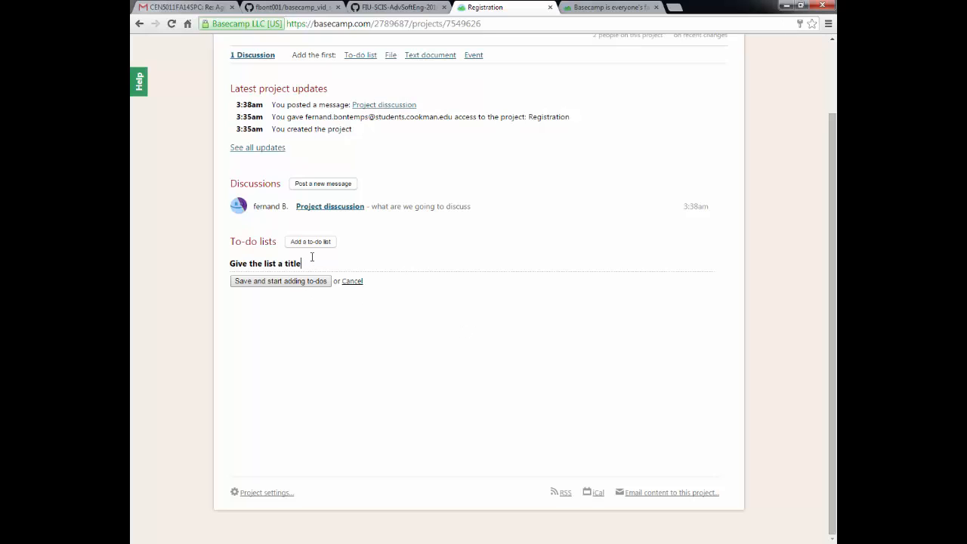
{"action": "key", "text": "BackSpace"}
{"action": "key", "text": "BackSpace"}
{"action": "key", "text": "BackSpace"}
{"action": "key", "text": "BackSpace"}
{"action": "key", "text": "BackSpace"}
{"action": "key", "text": "BackSpace"}
{"action": "key", "text": "BackSpace"}
{"action": "key", "text": "BackSpace"}
{"action": "key", "text": "BackSpace"}
{"action": "key", "text": "BackSpace"}
{"action": "key", "text": "BackSpace"}
{"action": "key", "text": "BackSpace"}
{"action": "key", "text": "BackSpace"}
{"action": "key", "text": "BackSpace"}
{"action": "key", "text": "BackSpace"}
{"action": "key", "text": "BackSpace"}
{"action": "key", "text": "BackSpace"}
{"action": "key", "text": "BackSpace"}
{"action": "key", "text": "BackSpace"}
{"action": "key", "text": "BackSpace"}
{"action": "key", "text": "BackSpace"}
{"action": "type", "text": "Design schema"}
{"action": "left_click", "coordinate": [294, 281]}
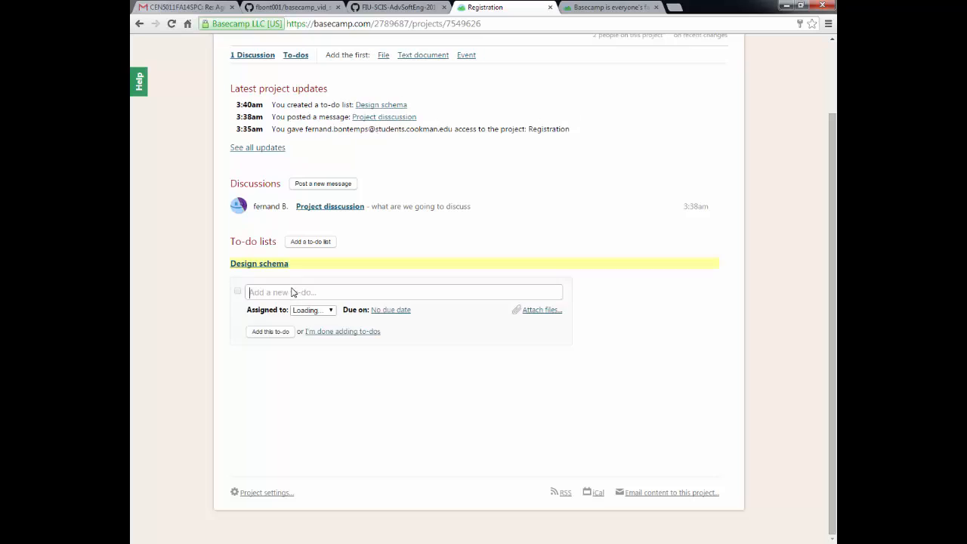
Step: Add the to-do "Identifying all entities" to the list, assigned to the account owner and due Wed, Nov 12, and finish adding to-dos
{"action": "type", "text": "Identifying all entities"}
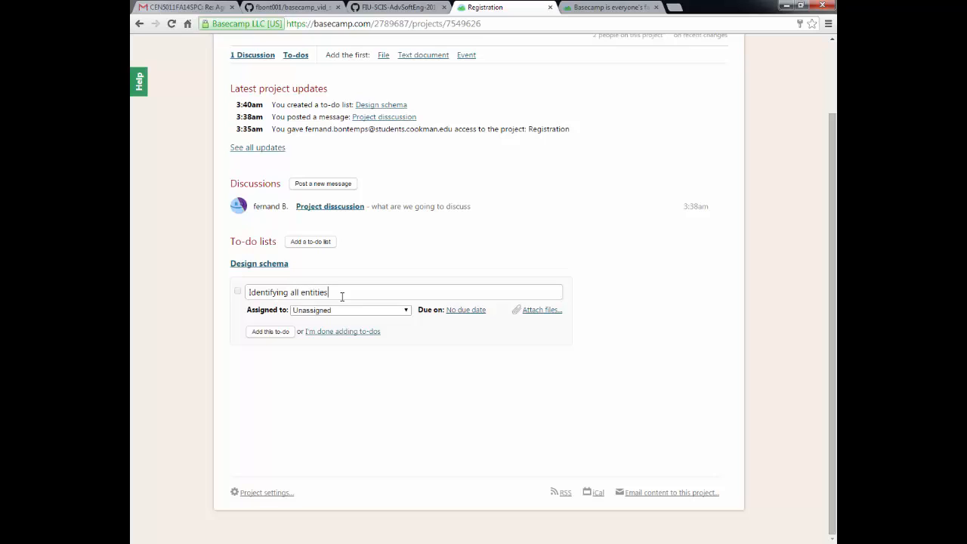
{"action": "left_click", "coordinate": [374, 310]}
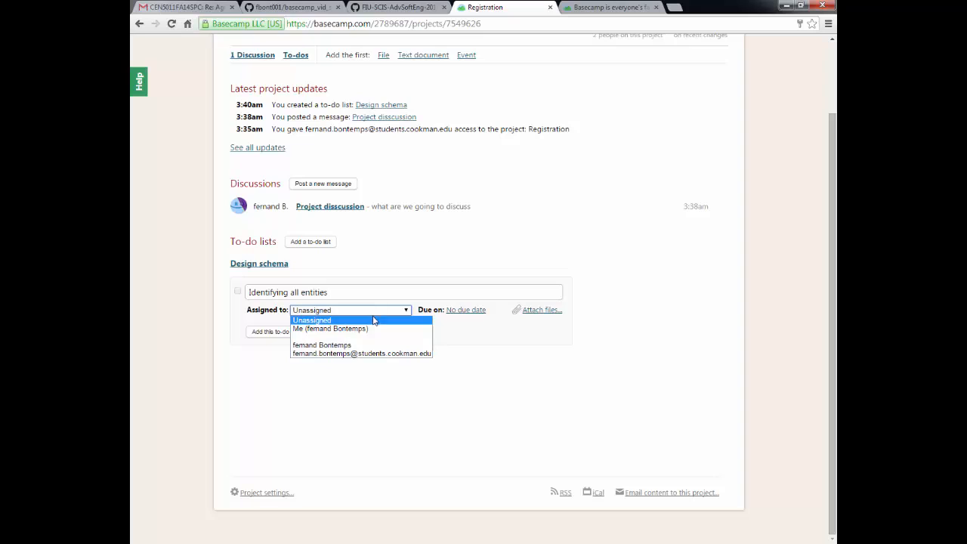
{"action": "left_click", "coordinate": [368, 344]}
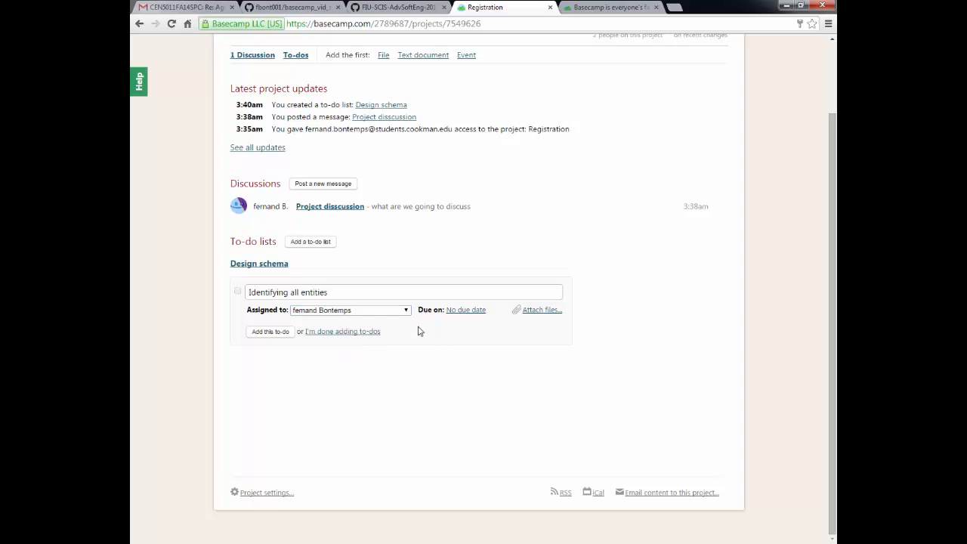
{"action": "left_click", "coordinate": [466, 311]}
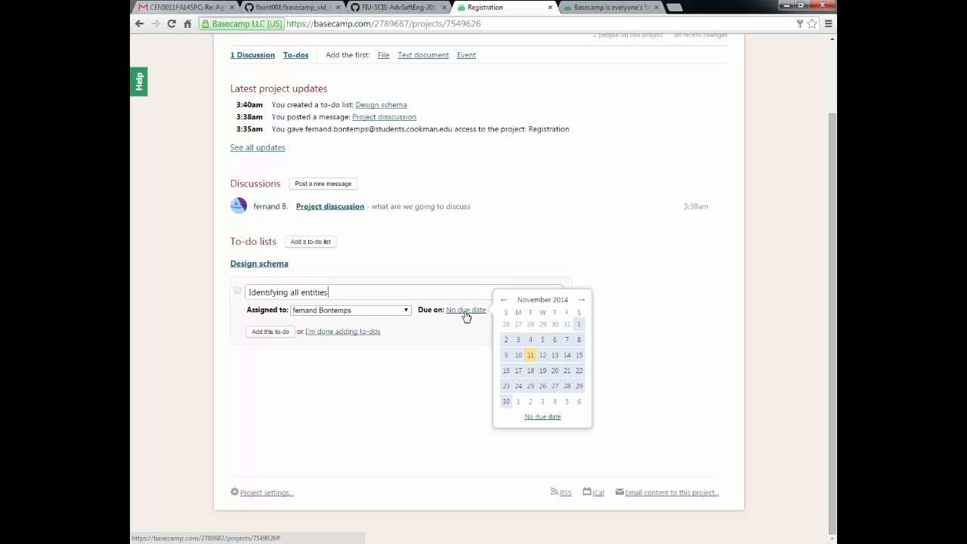
{"action": "left_click", "coordinate": [543, 356]}
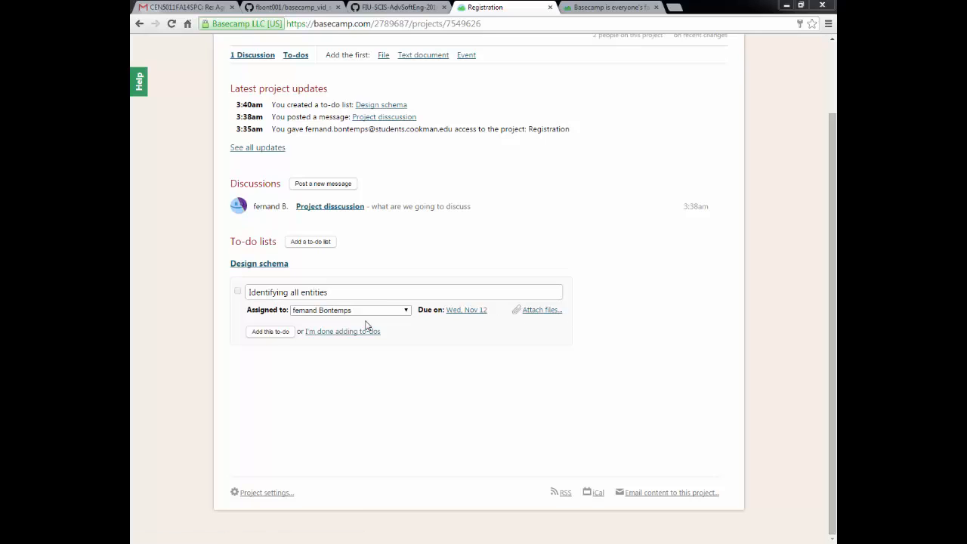
{"action": "left_click", "coordinate": [273, 331]}
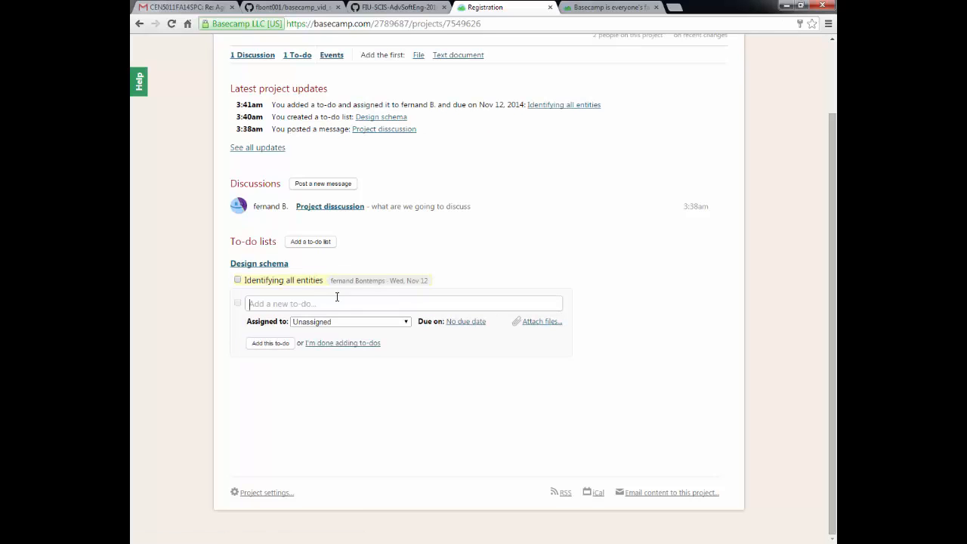
{"action": "left_click", "coordinate": [362, 346]}
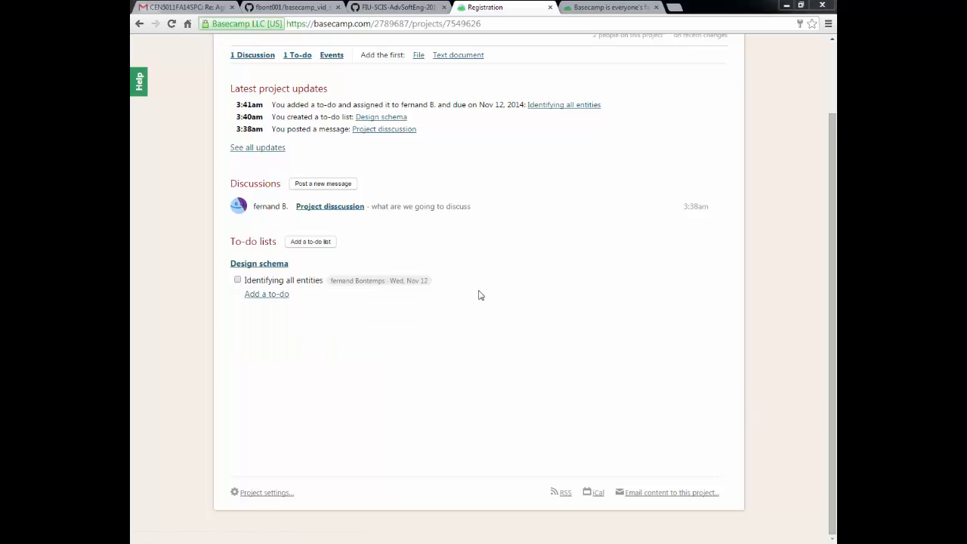
{"action": "scroll", "coordinate": [393, 306], "scroll_direction": "up", "scroll_amount": 2}
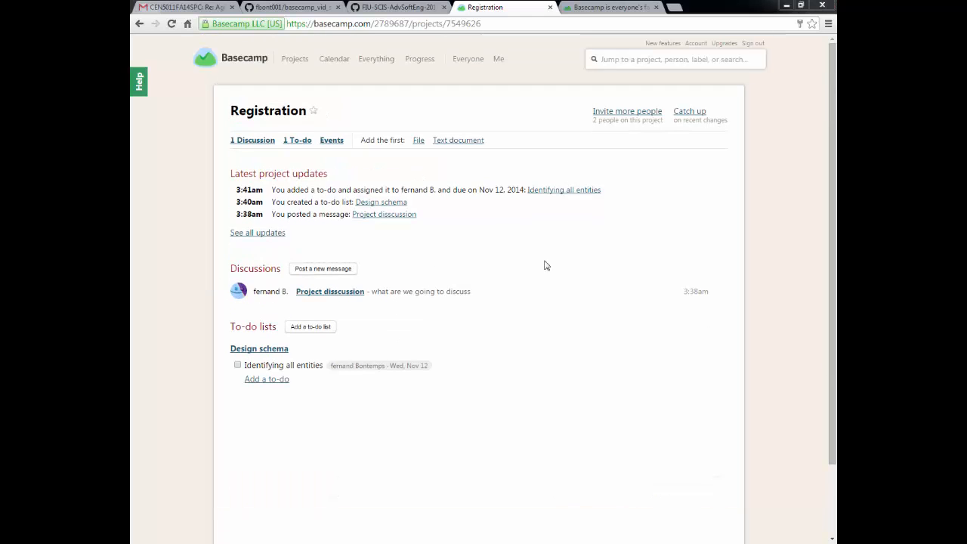
{"action": "left_click", "coordinate": [419, 143]}
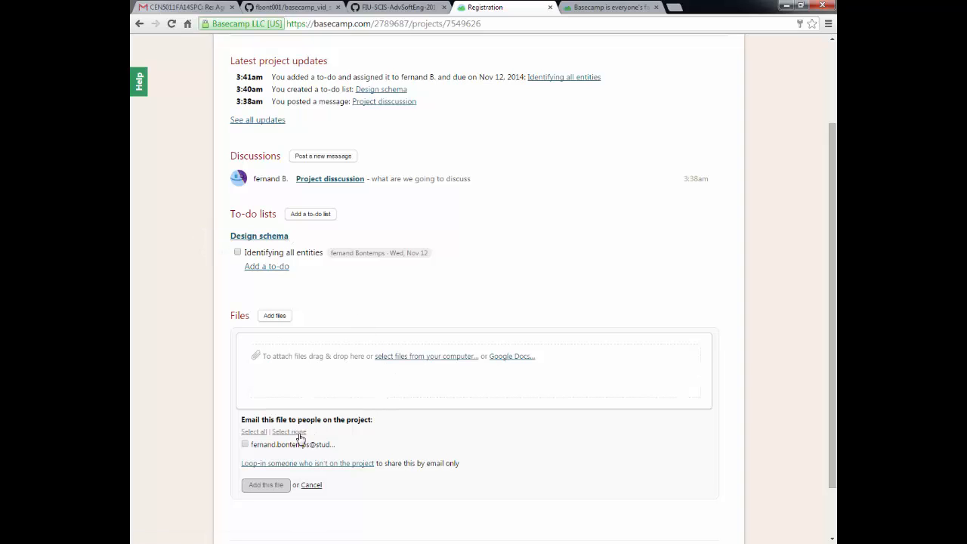
{"action": "left_click", "coordinate": [245, 445]}
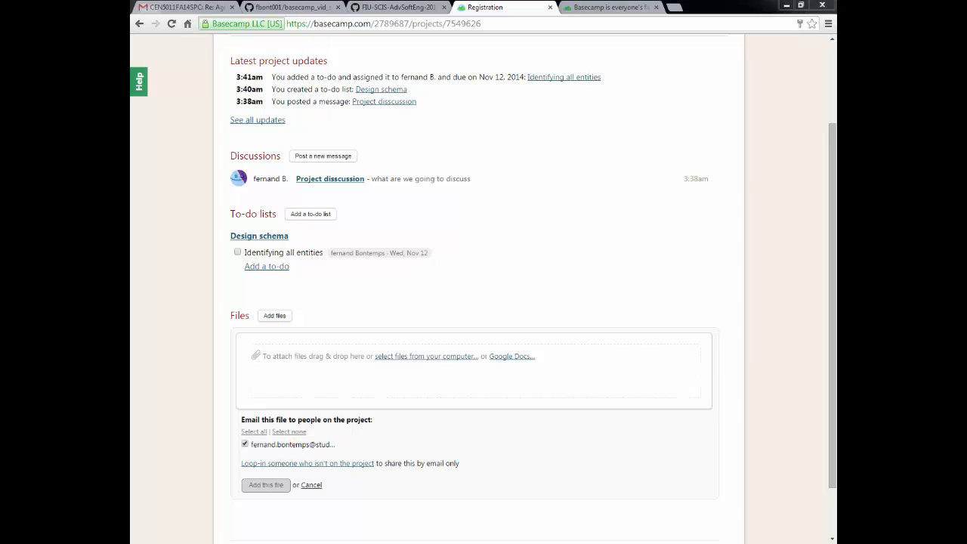
{"action": "left_click", "coordinate": [311, 485]}
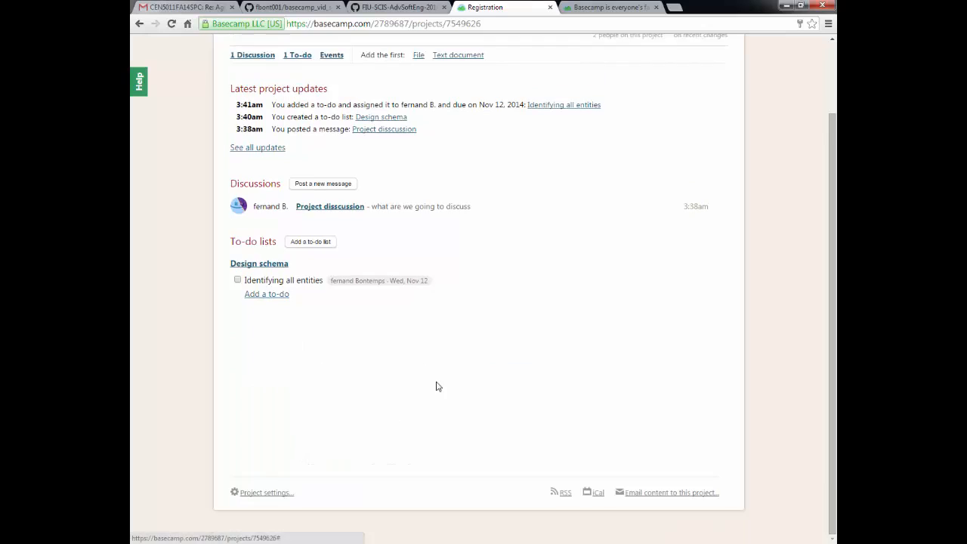
{"action": "scroll", "coordinate": [436, 385], "scroll_direction": "up", "scroll_amount": 2}
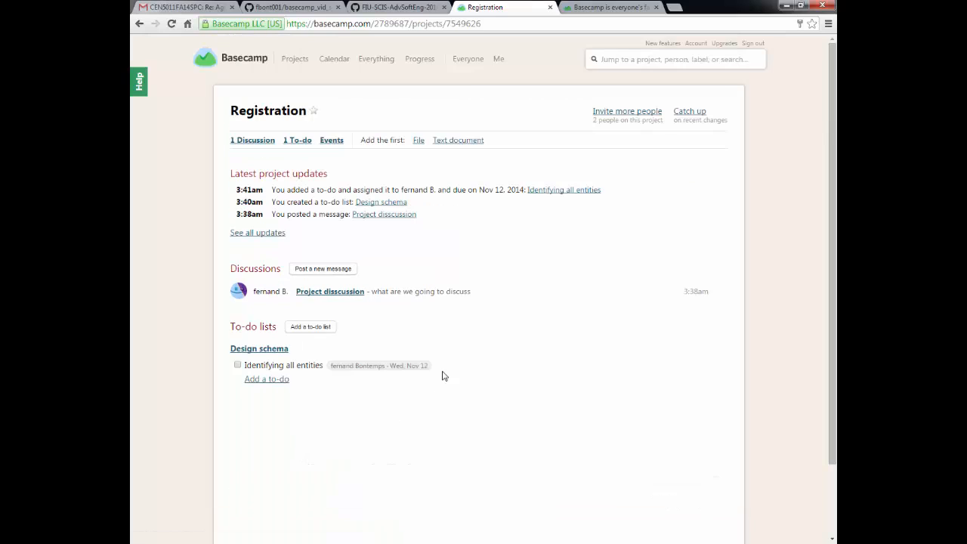
Step: Create and save a text document titled "Document" with the body "content", and return to the Registration project page
{"action": "left_click", "coordinate": [463, 141]}
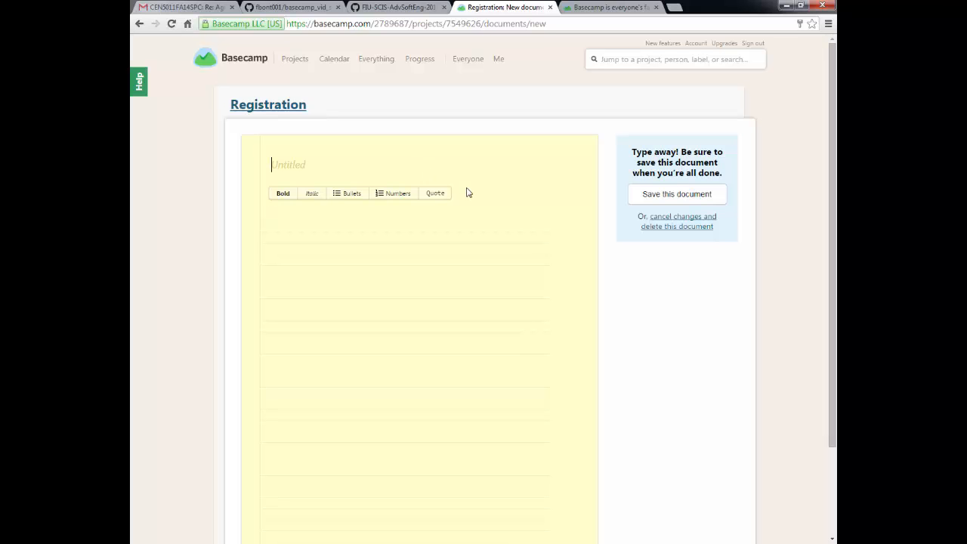
{"action": "type", "text": "Document"}
{"action": "left_click", "coordinate": [396, 227]}
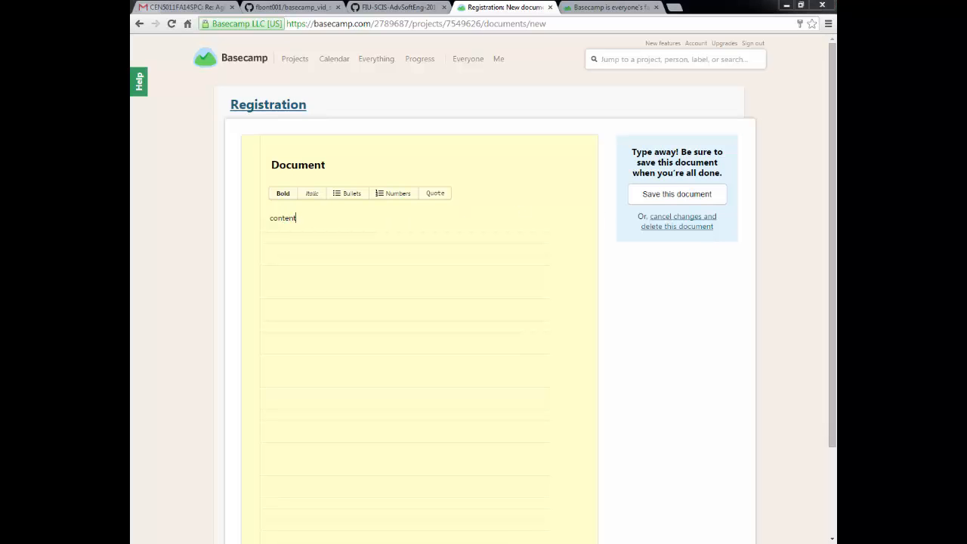
{"action": "left_click", "coordinate": [687, 200]}
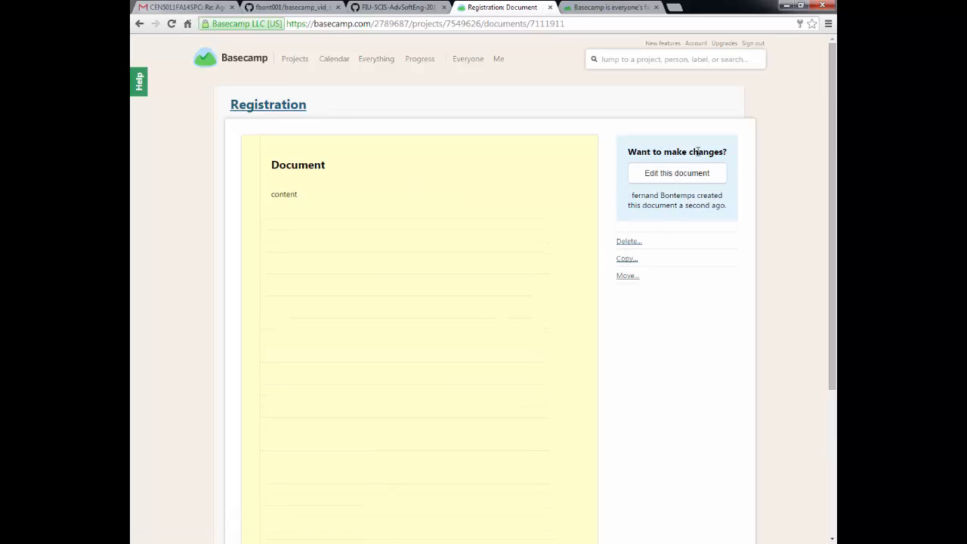
{"action": "left_click", "coordinate": [695, 176]}
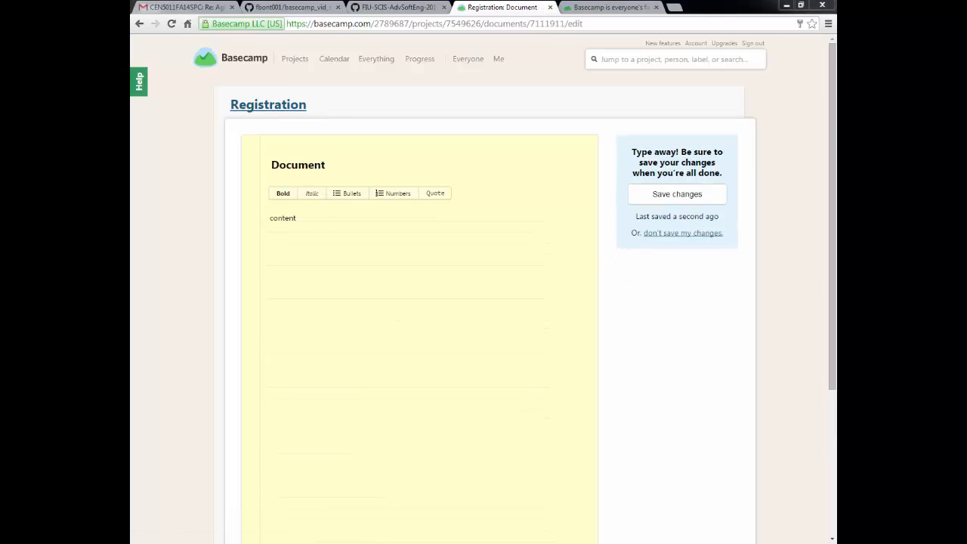
{"action": "left_click", "coordinate": [293, 109]}
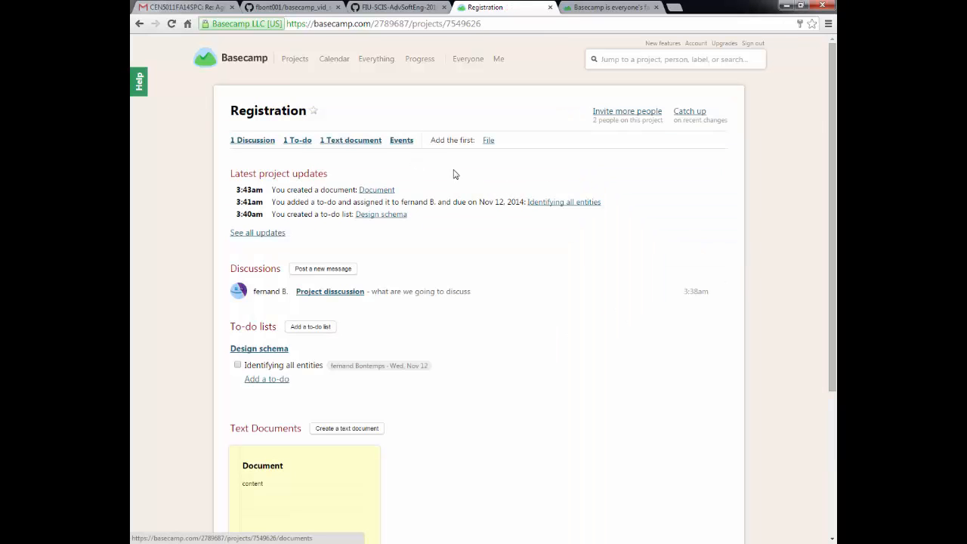
Step: Start an event on November 13 in the project calendar, titled "Meeting", at 9am, with the note "gathering requirements"
{"action": "left_click", "coordinate": [401, 142]}
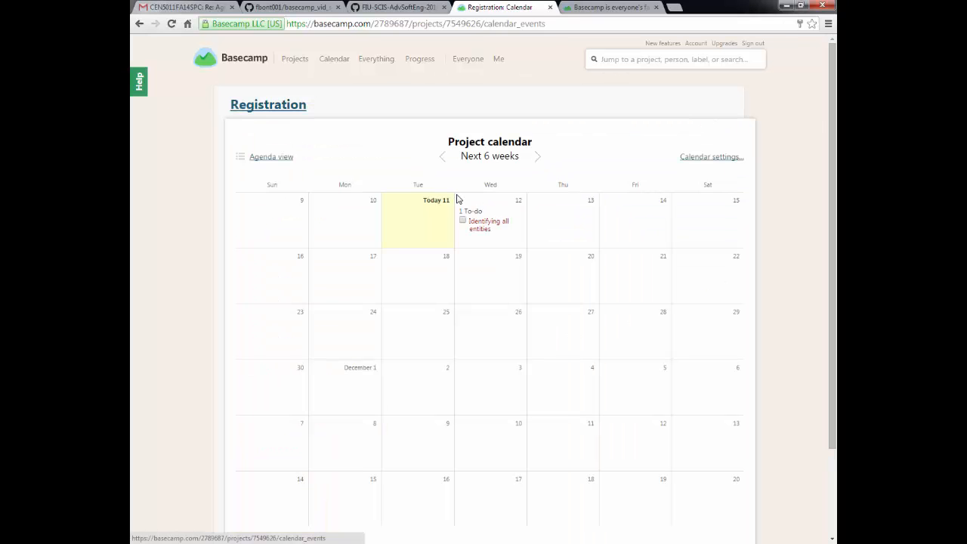
{"action": "scroll", "coordinate": [536, 230], "scroll_direction": "down", "scroll_amount": 1}
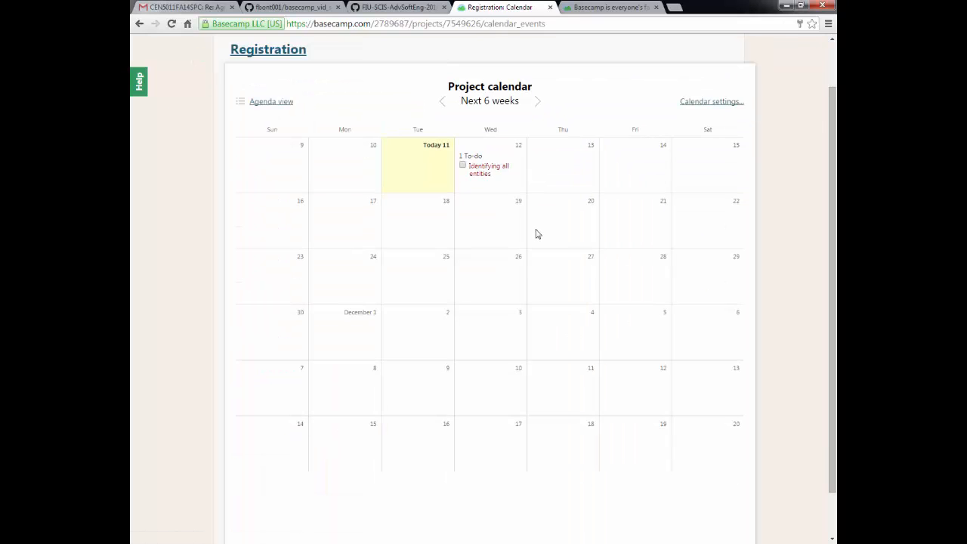
{"action": "left_click", "coordinate": [562, 173]}
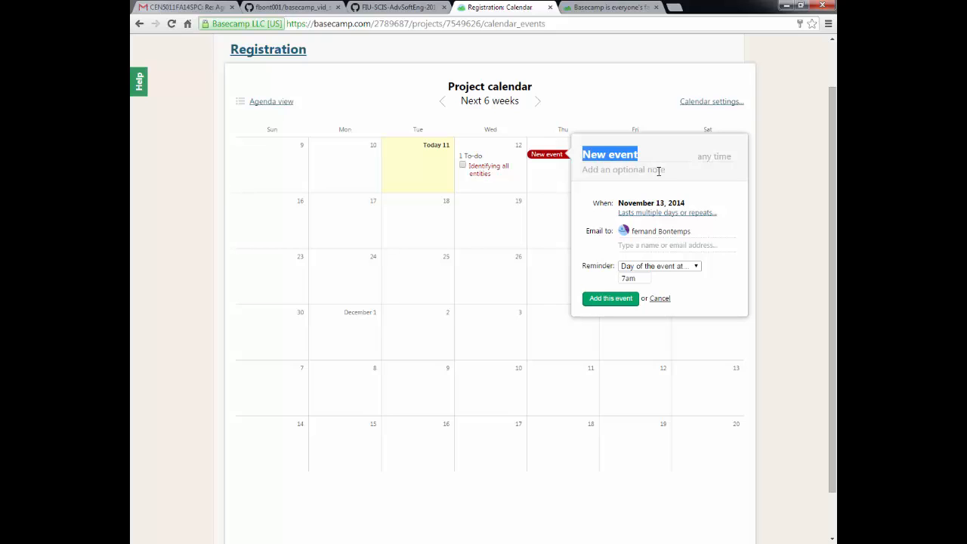
{"action": "type", "text": "Meetin"}
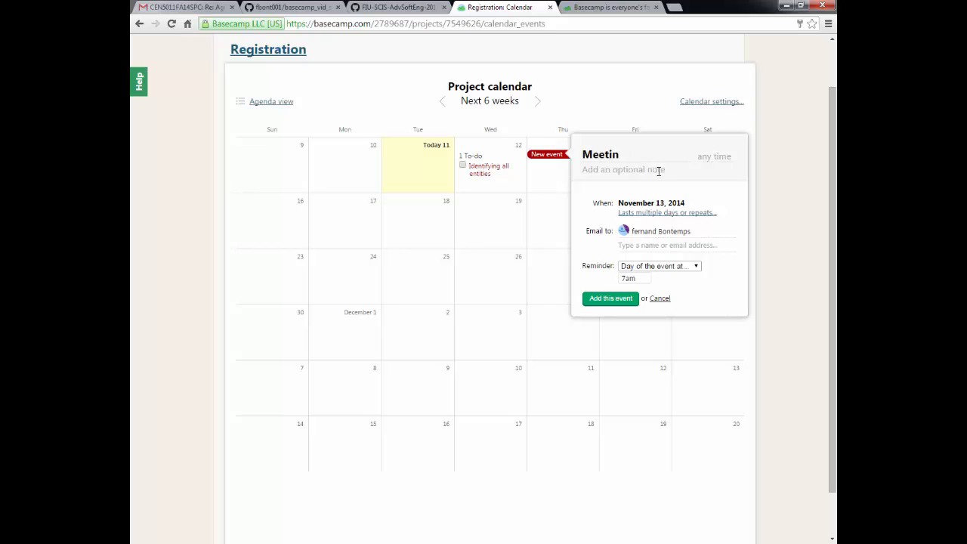
{"action": "type", "text": "g"}
{"action": "type", "text": "9"}
{"action": "type", "text": "am"}
{"action": "left_click", "coordinate": [659, 170]}
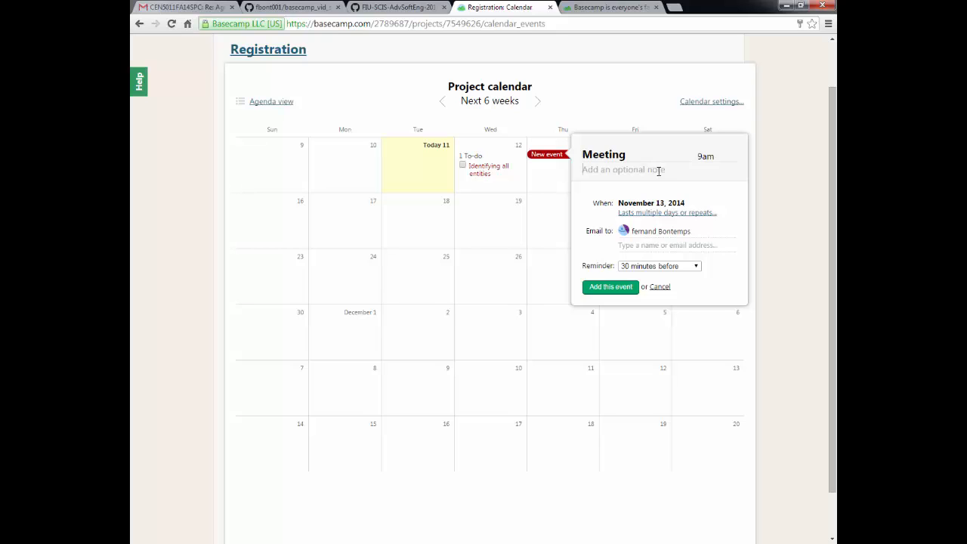
{"action": "type", "text": "gathering requirements"}
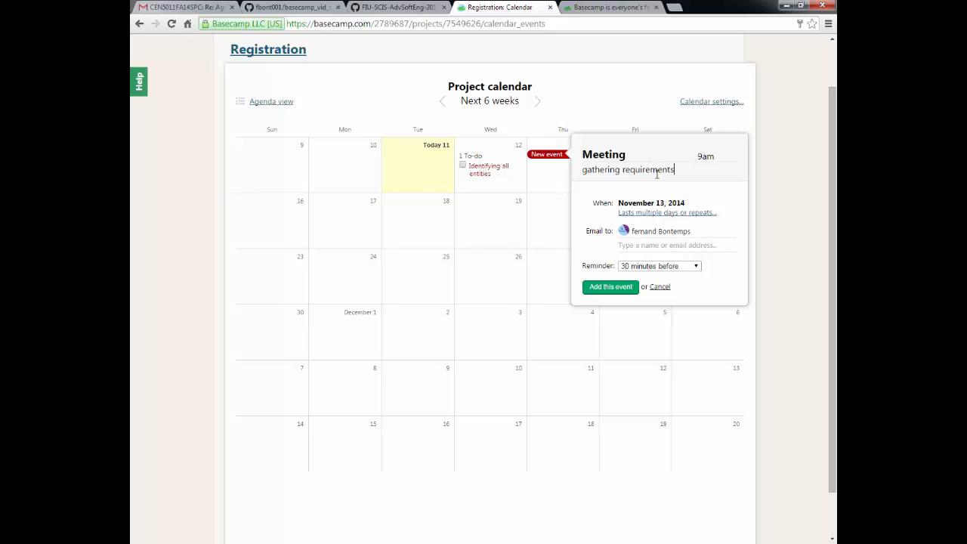
Step: Make the Meeting event last multiple days, ending November 17, 2014, with no repetition
{"action": "left_click", "coordinate": [658, 213]}
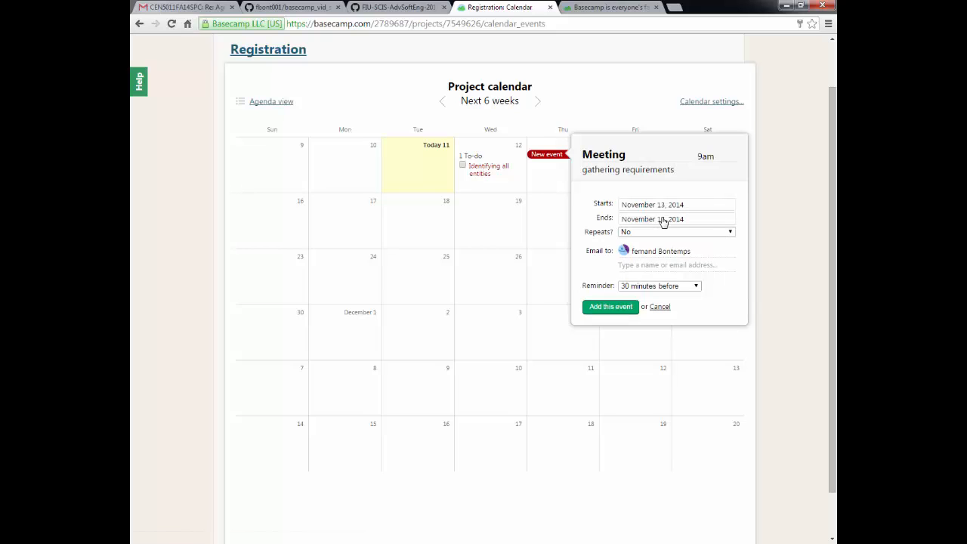
{"action": "left_click", "coordinate": [662, 219]}
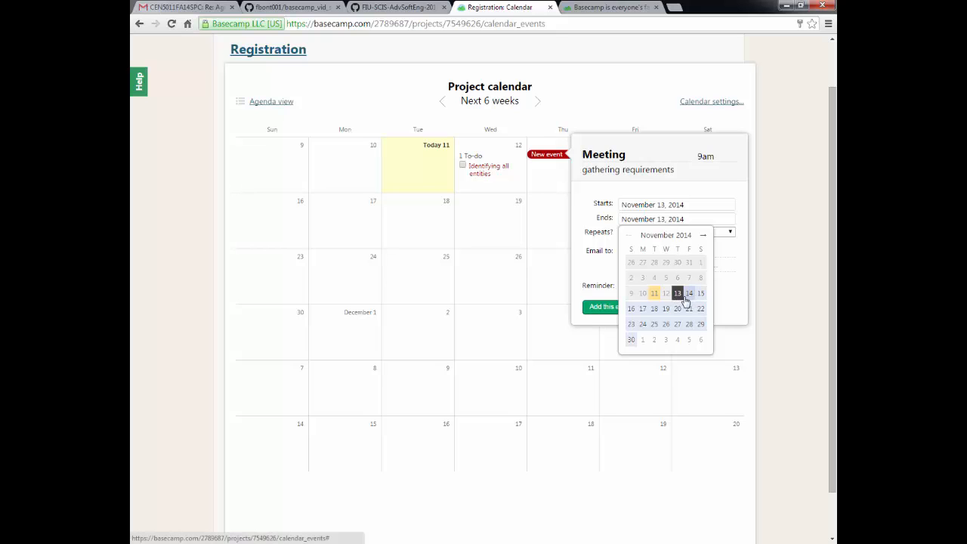
{"action": "left_click", "coordinate": [643, 313]}
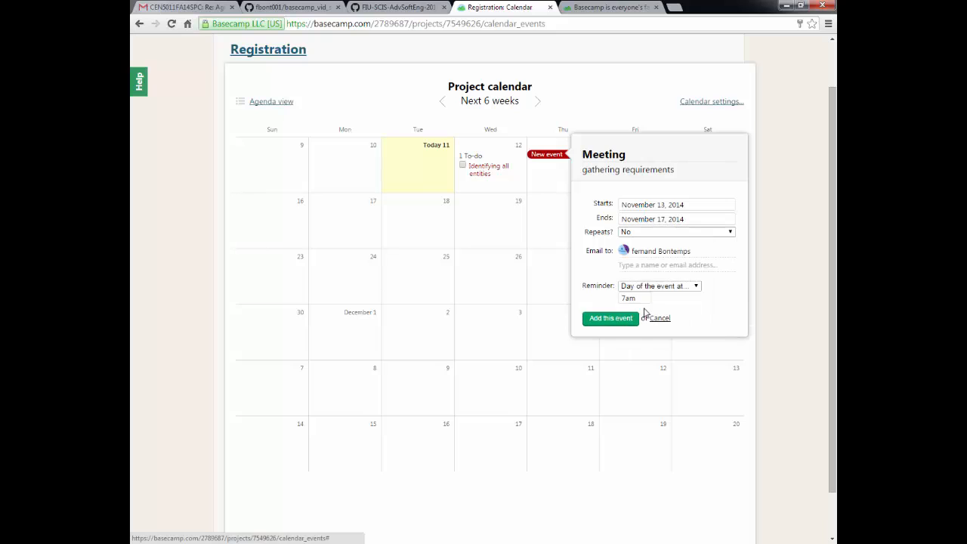
{"action": "left_click", "coordinate": [677, 233]}
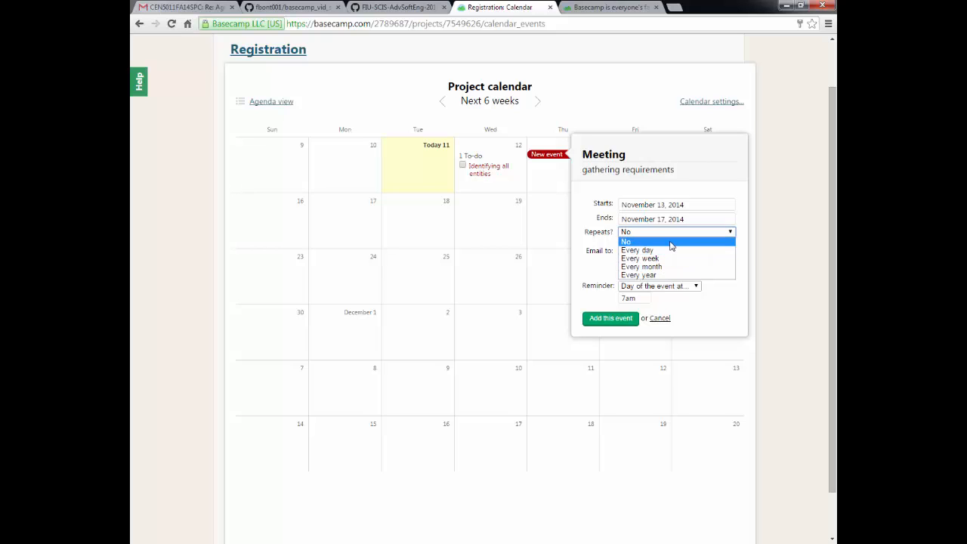
{"action": "left_click", "coordinate": [671, 242]}
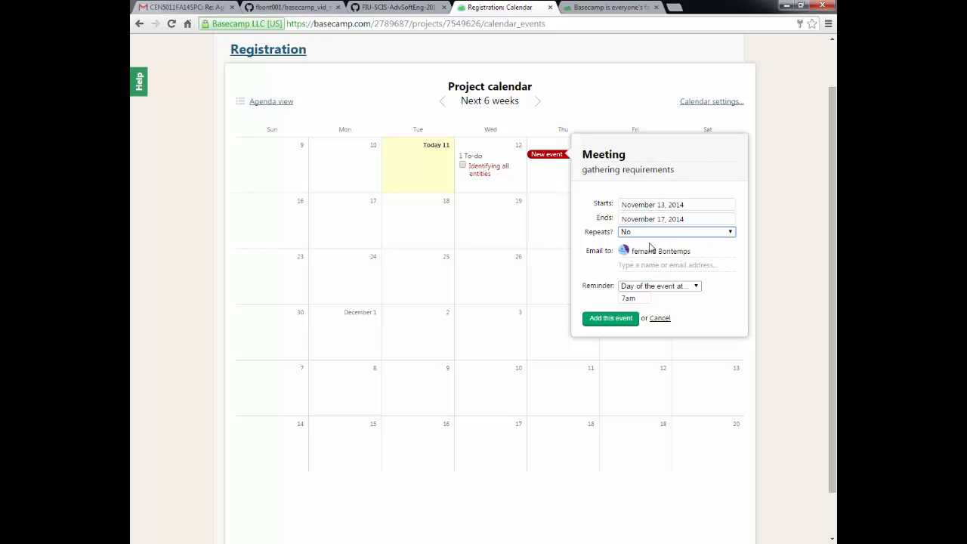
Step: Set the Meeting event to e-mail everyone on the project with a reminder 1 day before, and add the event
{"action": "left_click", "coordinate": [657, 261]}
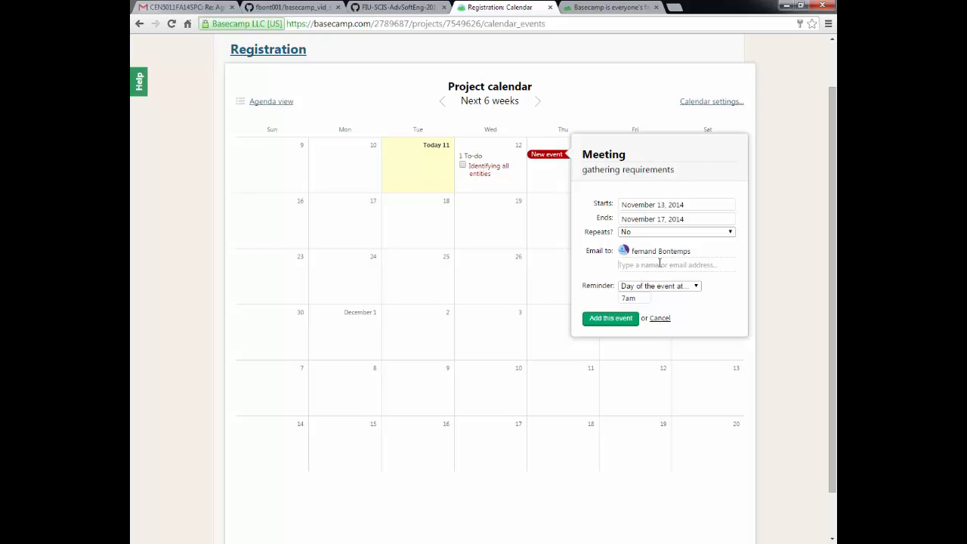
{"action": "left_click", "coordinate": [675, 281]}
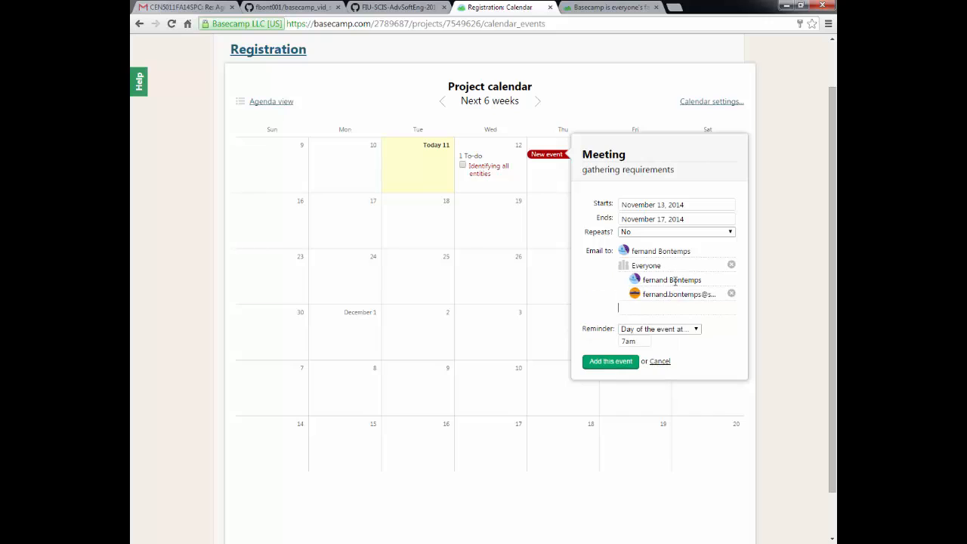
{"action": "left_click", "coordinate": [696, 332]}
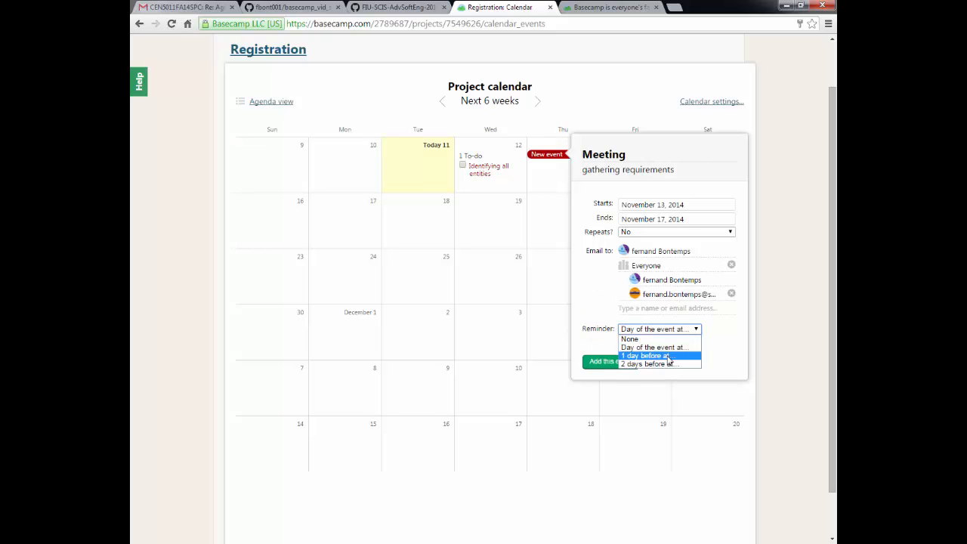
{"action": "left_click", "coordinate": [665, 355]}
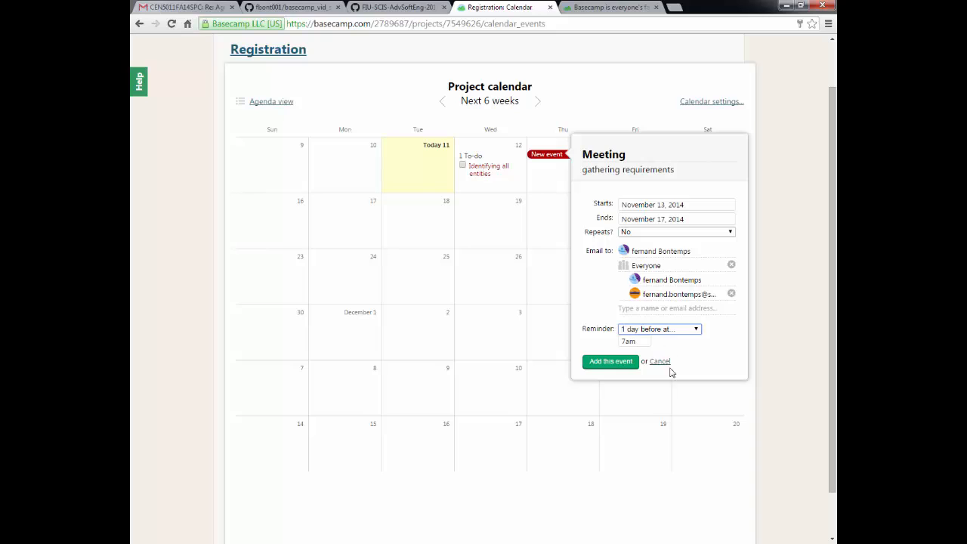
{"action": "left_click", "coordinate": [610, 361]}
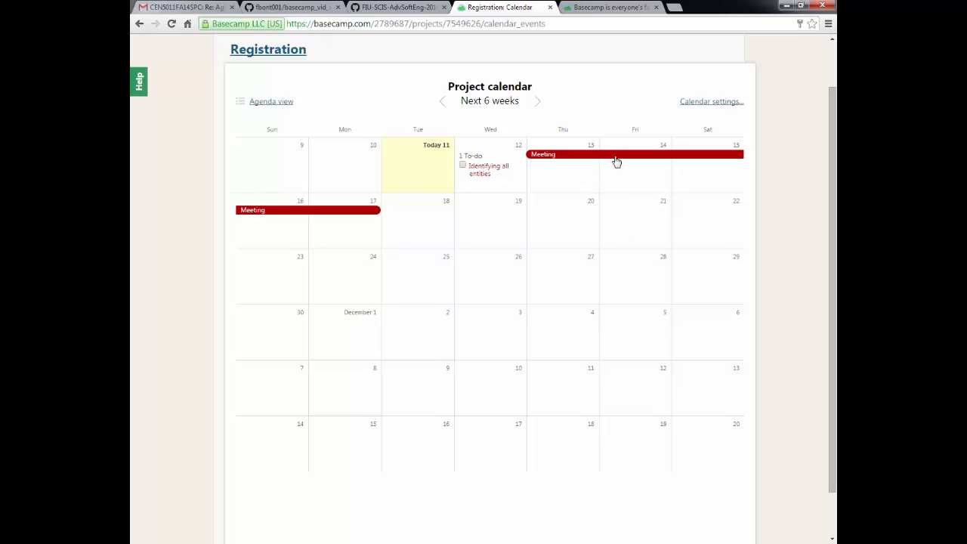
Step: Move the Meeting event on the project calendar to November 23–27 and return to the Registration project page
{"action": "left_click_drag", "start_coordinate": [617, 162], "coordinate": [371, 282]}
{"action": "scroll", "coordinate": [483, 302], "scroll_direction": "up", "scroll_amount": 1}
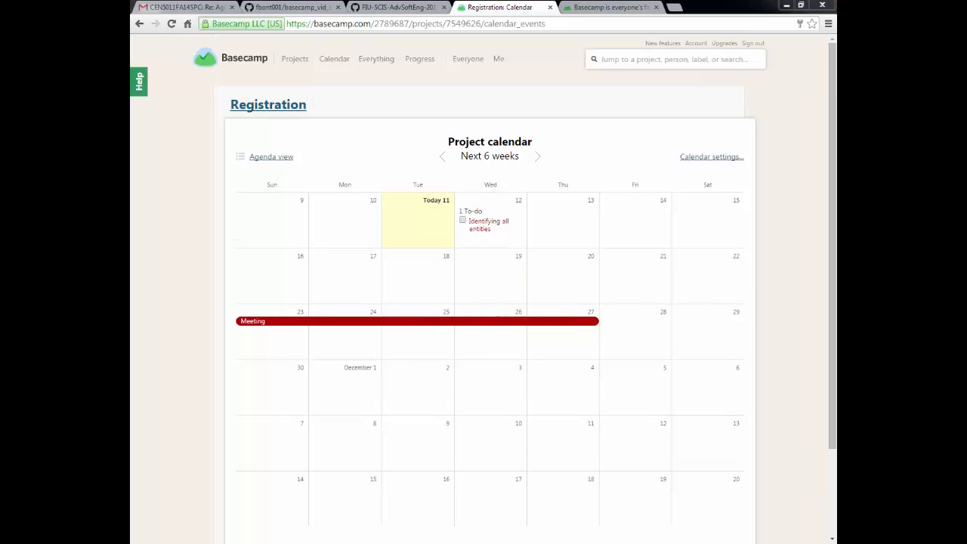
{"action": "left_click", "coordinate": [282, 111]}
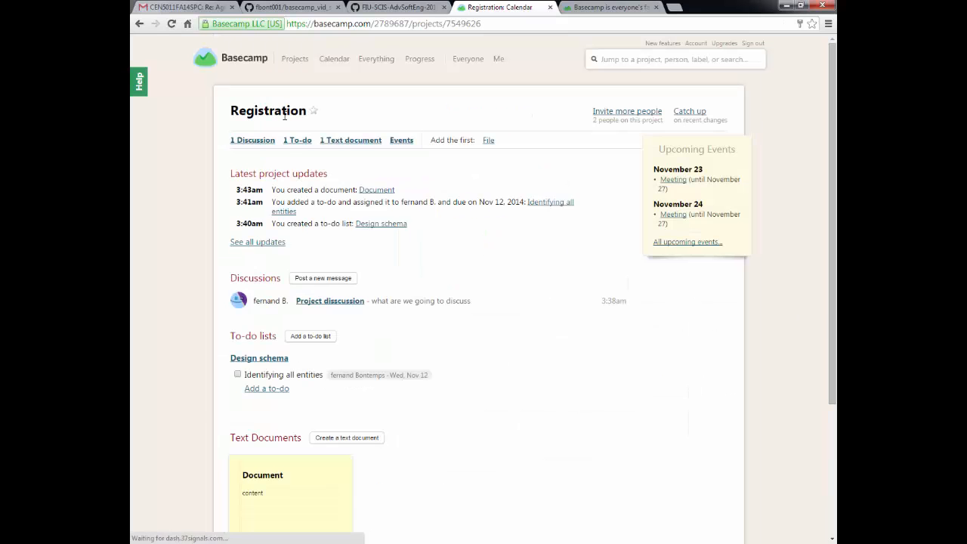
Step: Look over the Registration project page's latest updates, upcoming events, discussions, to-do lists and text documents
{"action": "scroll", "coordinate": [385, 218], "scroll_direction": "down", "scroll_amount": 3}
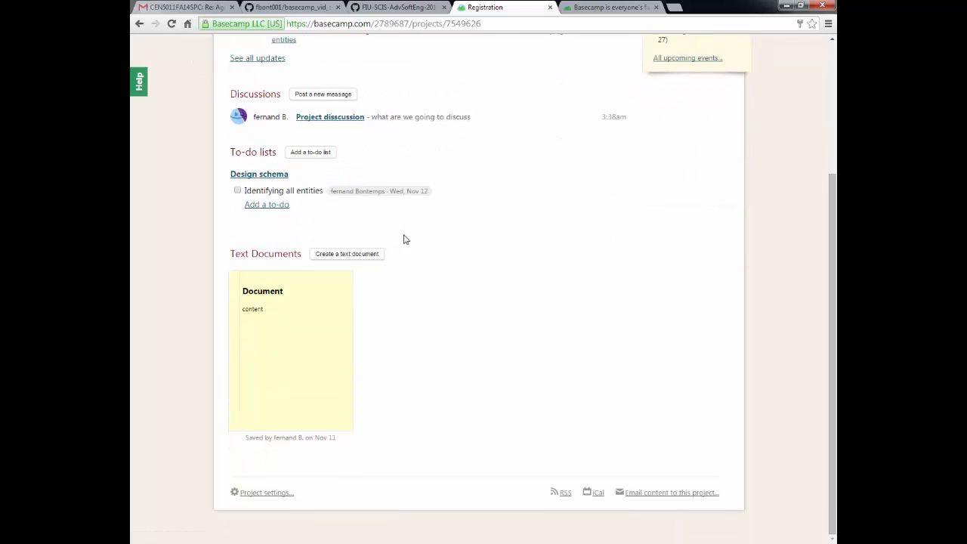
{"action": "scroll", "coordinate": [415, 242], "scroll_direction": "up", "scroll_amount": 2}
{"action": "scroll", "coordinate": [422, 243], "scroll_direction": "up", "scroll_amount": 1}
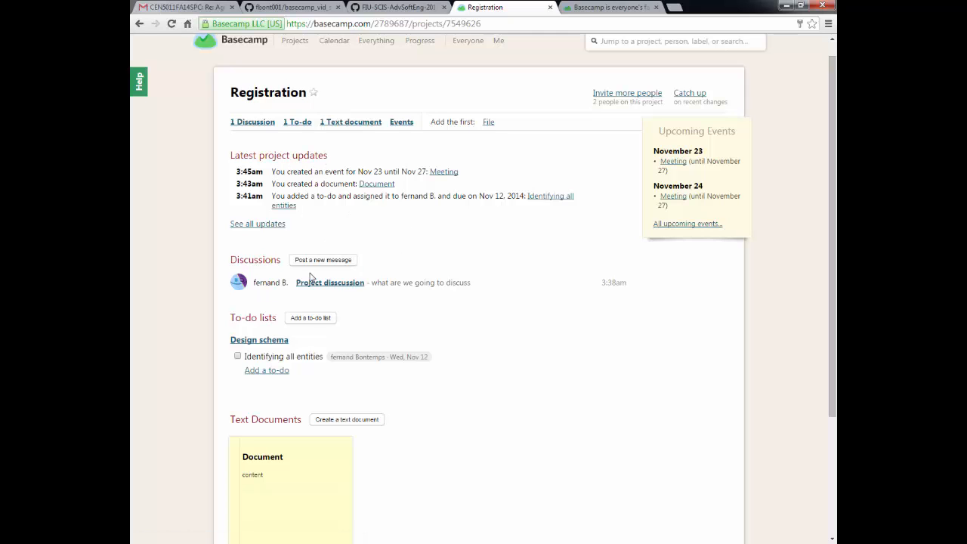
{"action": "scroll", "coordinate": [283, 330], "scroll_direction": "down", "scroll_amount": 1}
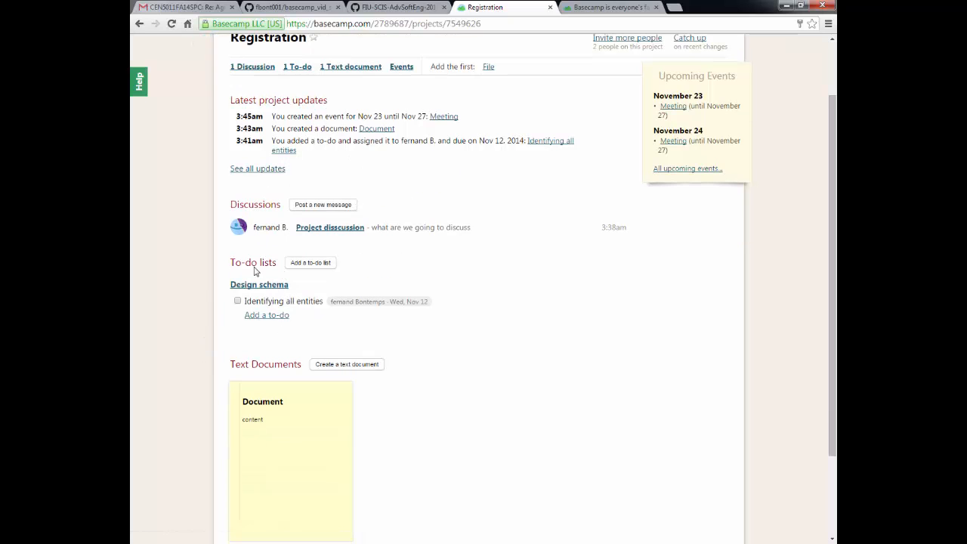
{"action": "scroll", "coordinate": [341, 322], "scroll_direction": "down", "scroll_amount": 1}
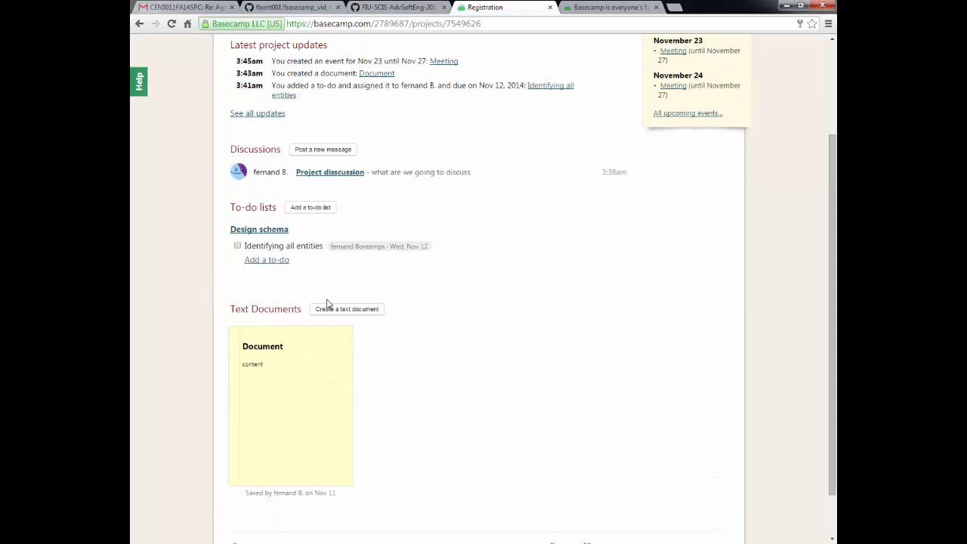
{"action": "scroll", "coordinate": [476, 297], "scroll_direction": "up", "scroll_amount": 2}
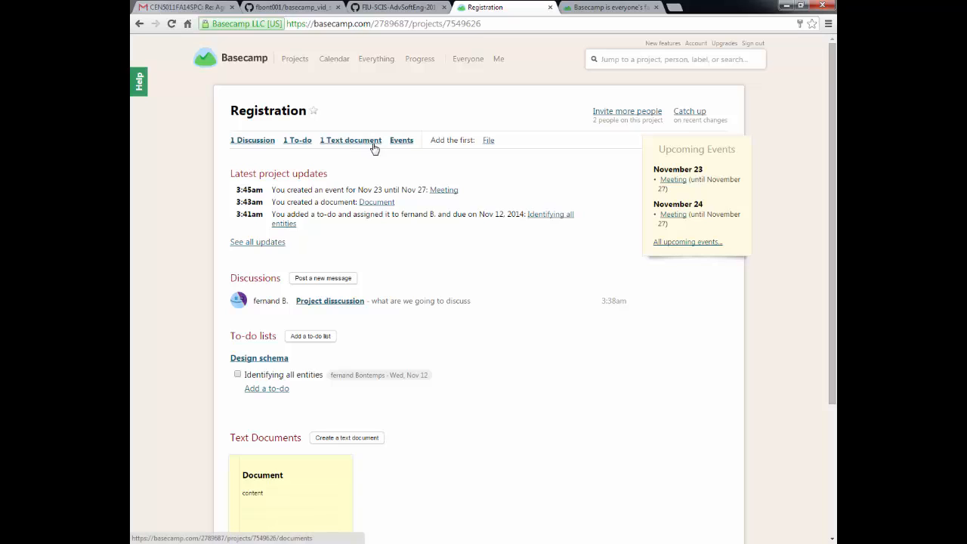
Step: Go to the overview of all projects, view it as an A–Z list and switch back to the card view
{"action": "left_click", "coordinate": [297, 62]}
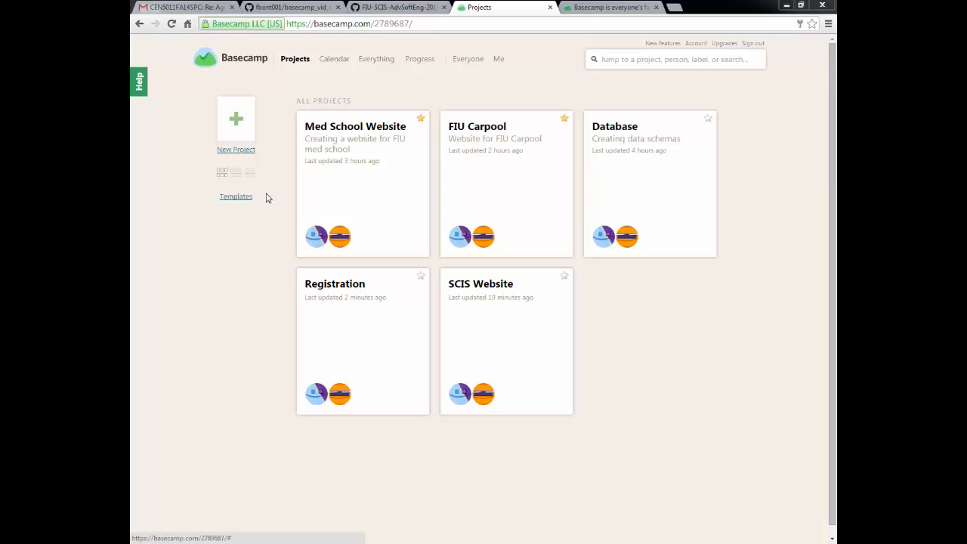
{"action": "left_click", "coordinate": [250, 173]}
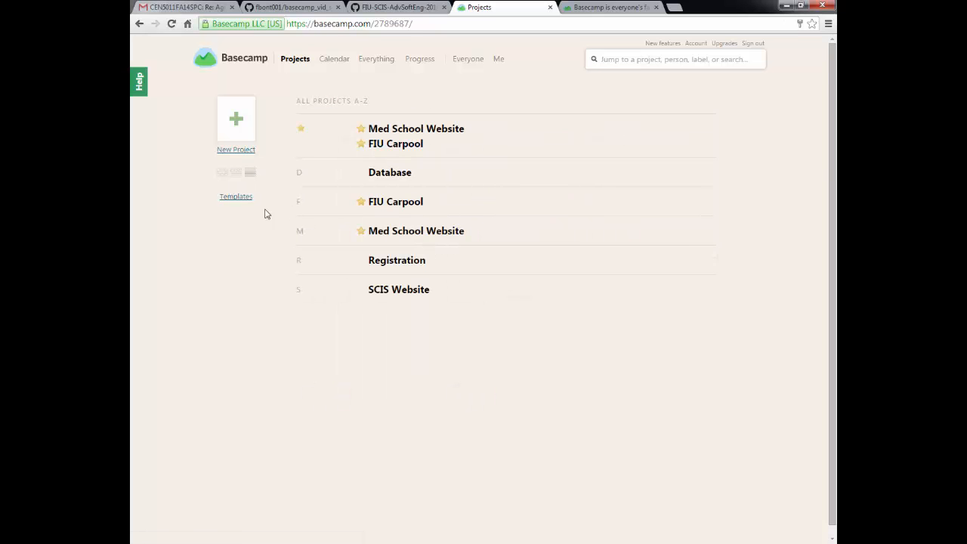
{"action": "left_click", "coordinate": [222, 173]}
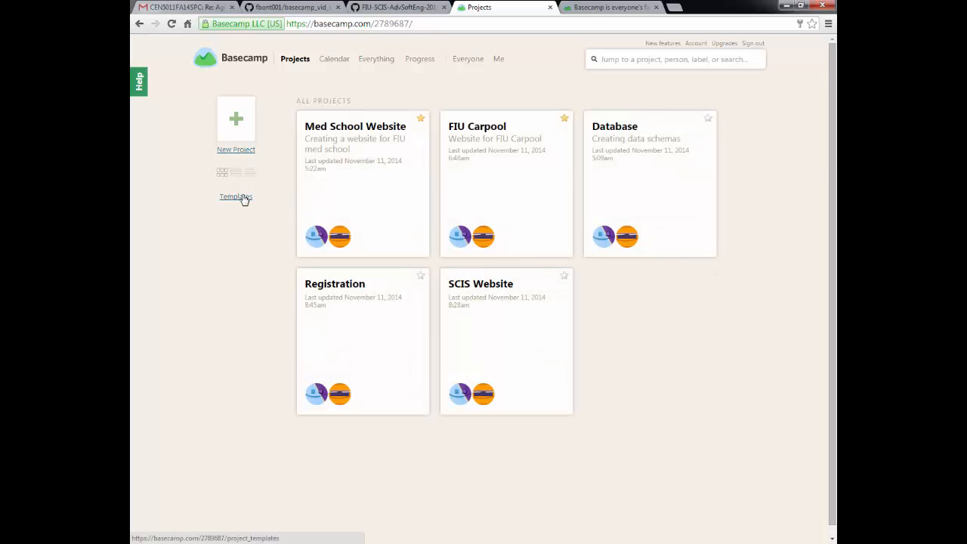
Step: Show all projects as an A–Z list with starred cards, and add a new project template, opening its name and description for editing
{"action": "left_click", "coordinate": [236, 172]}
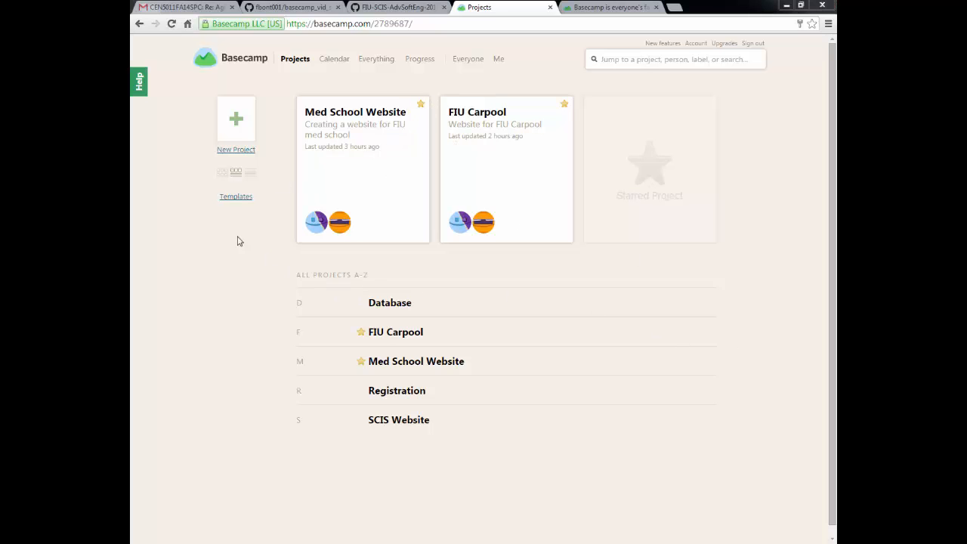
{"action": "left_click", "coordinate": [237, 198]}
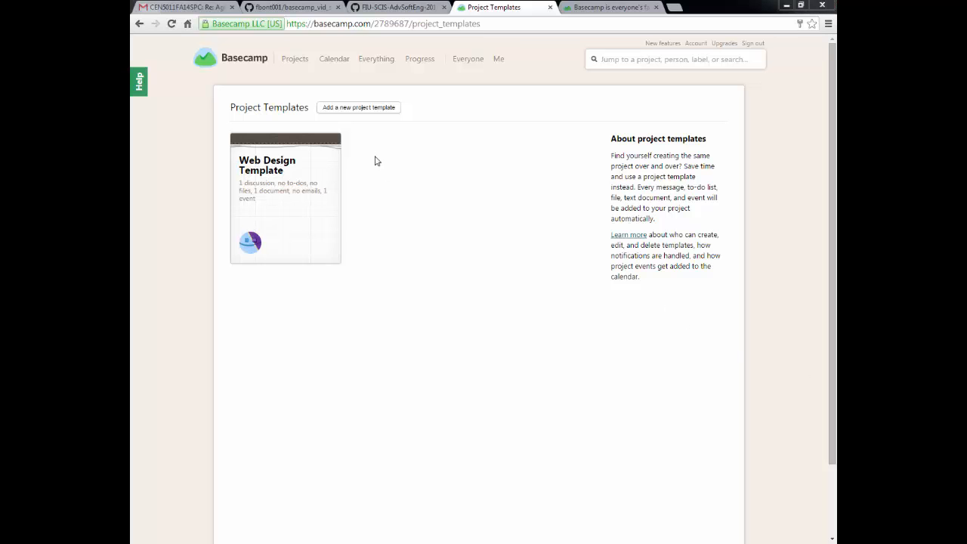
{"action": "left_click", "coordinate": [376, 109]}
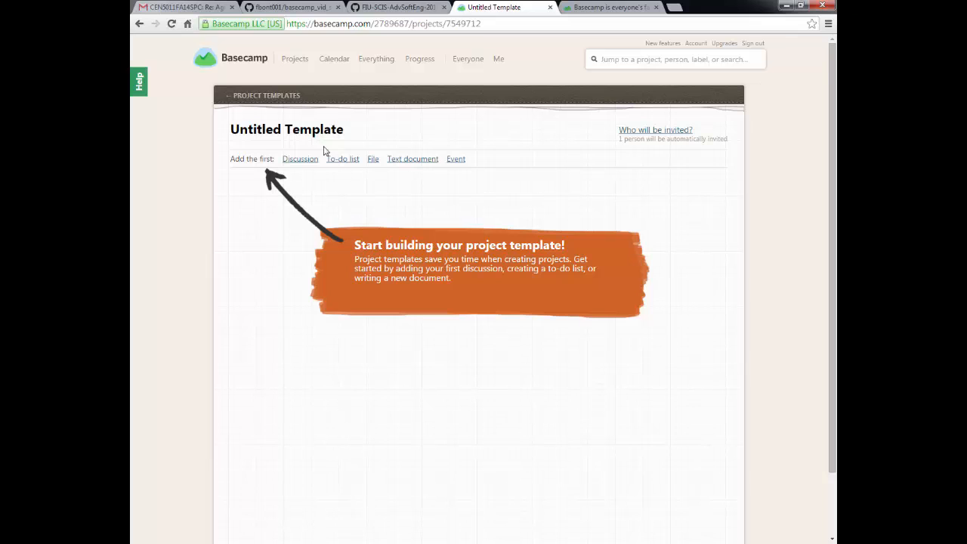
{"action": "left_click", "coordinate": [326, 136]}
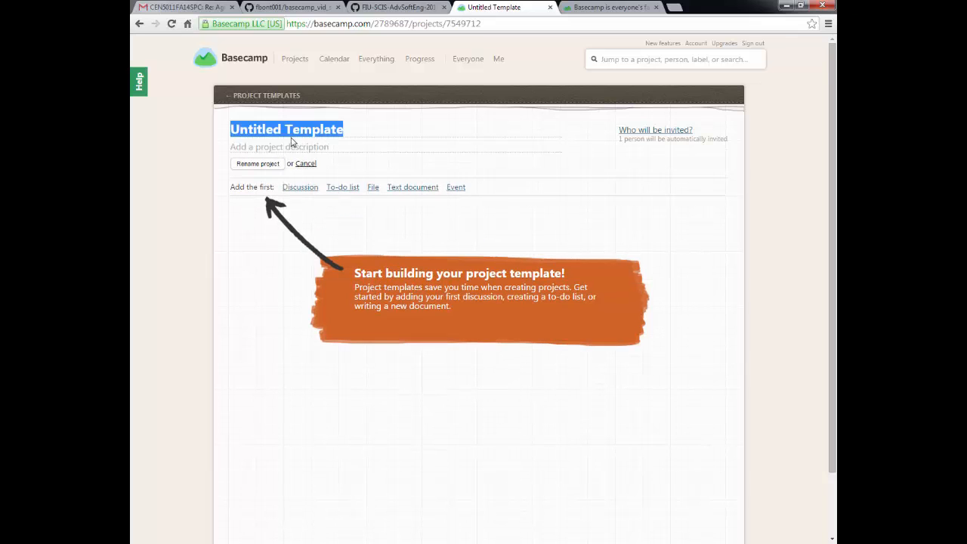
{"action": "left_click", "coordinate": [299, 149]}
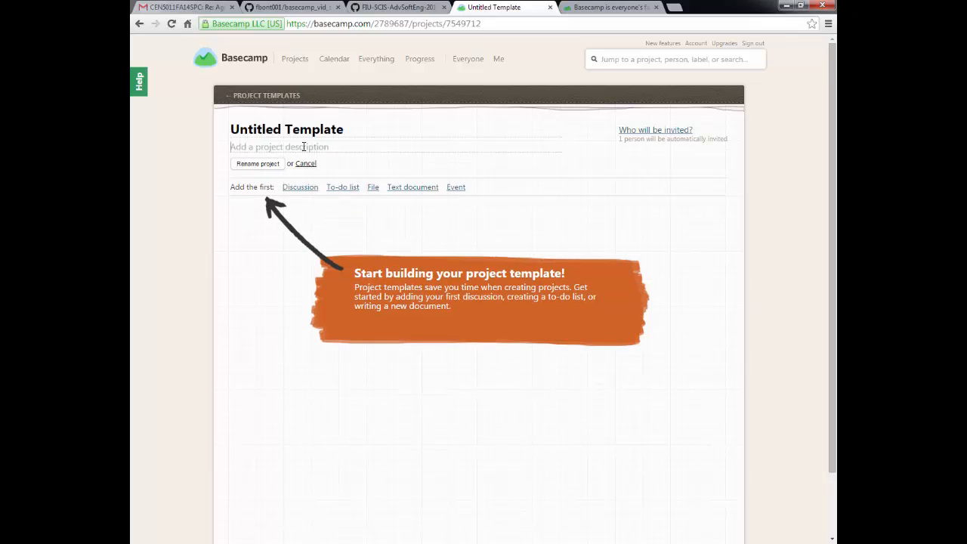
Step: Open the template's list of people to invite and fill in a team member's e-mail
{"action": "left_click", "coordinate": [654, 134]}
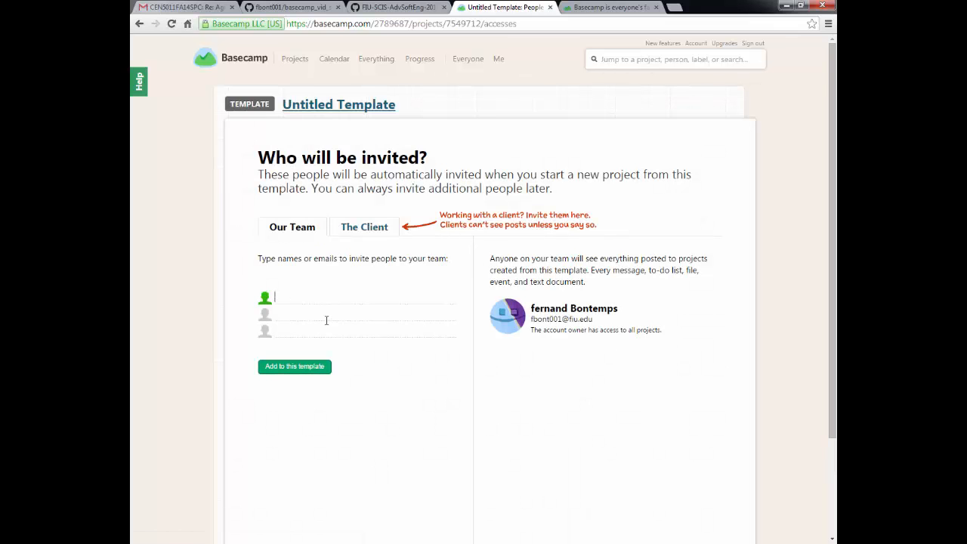
{"action": "type", "text": "fer"}
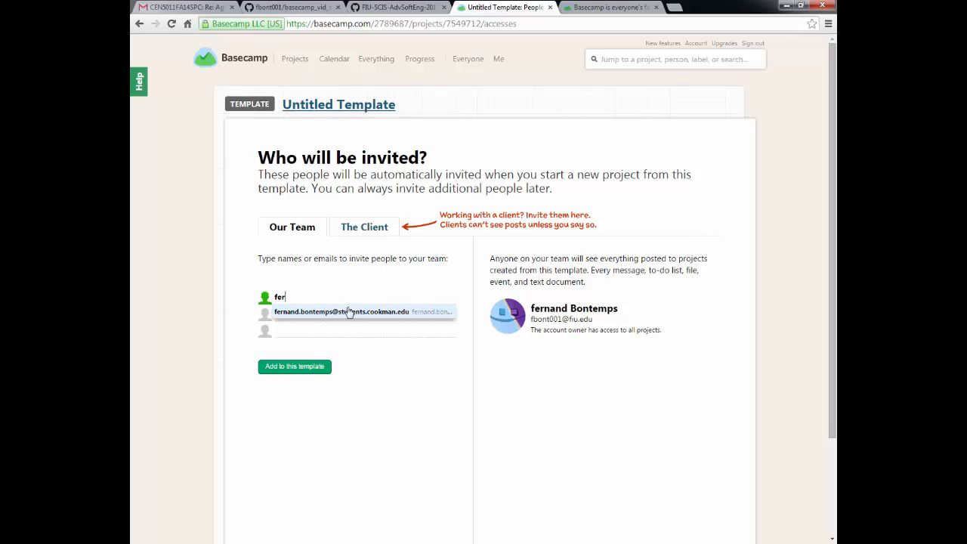
{"action": "left_click", "coordinate": [348, 312]}
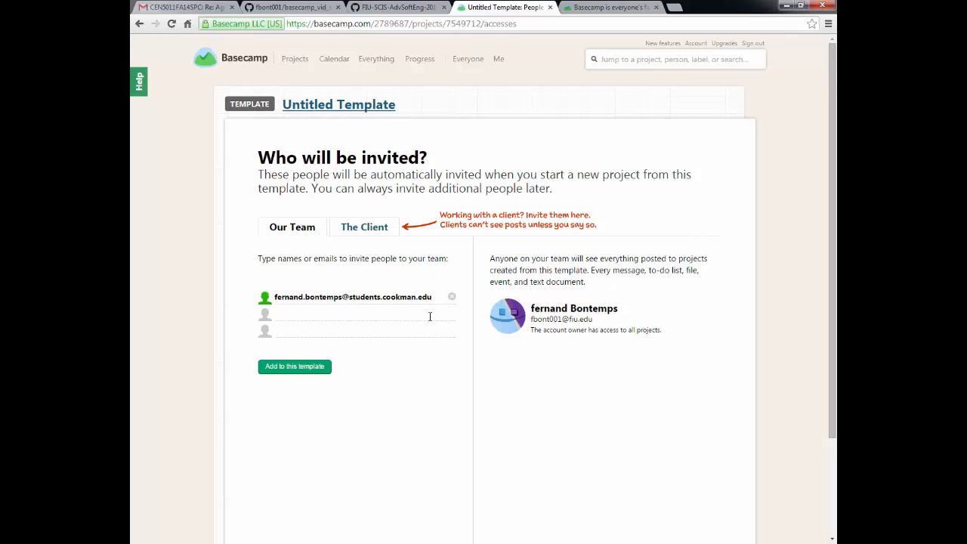
Step: Turn on client access for the template and add the client by e-mail
{"action": "left_click", "coordinate": [363, 232]}
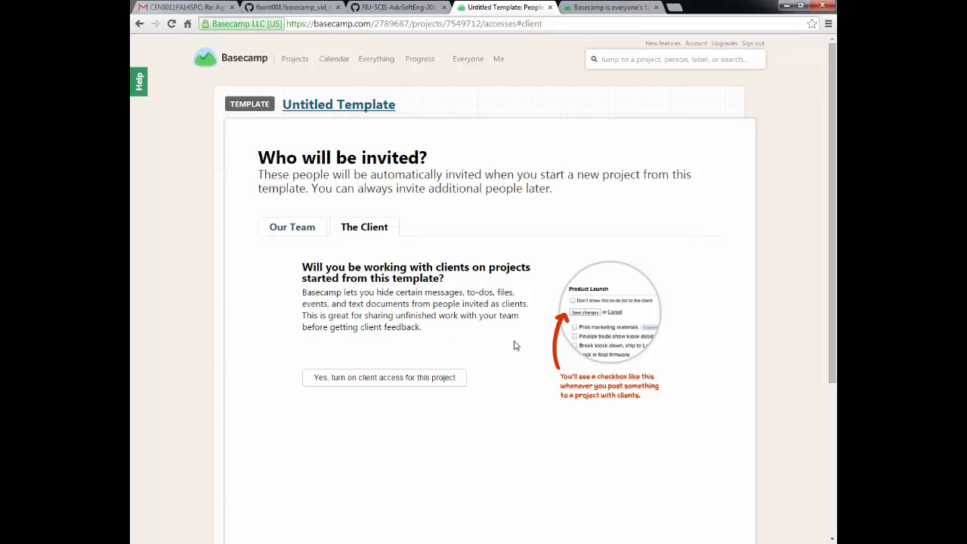
{"action": "scroll", "coordinate": [484, 303], "scroll_direction": "down", "scroll_amount": 1}
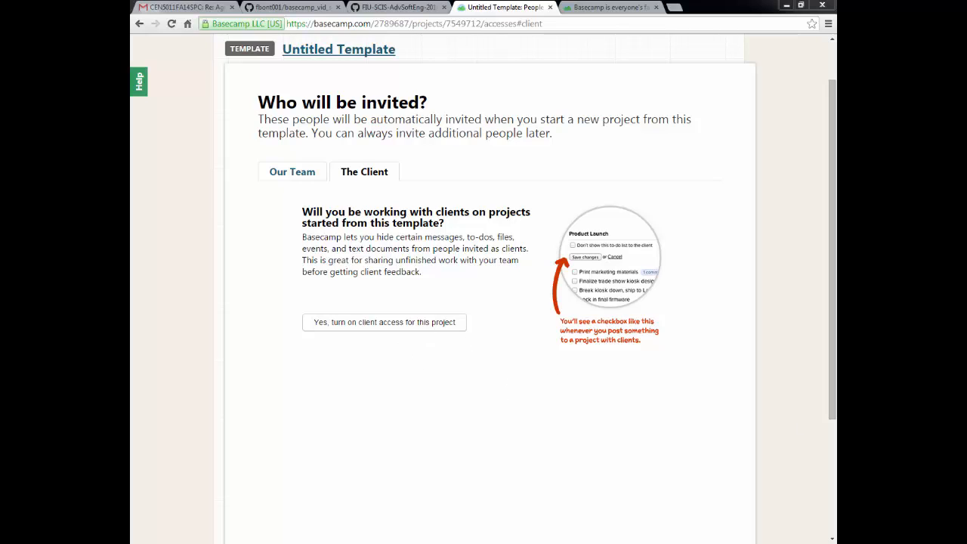
{"action": "left_click", "coordinate": [397, 328]}
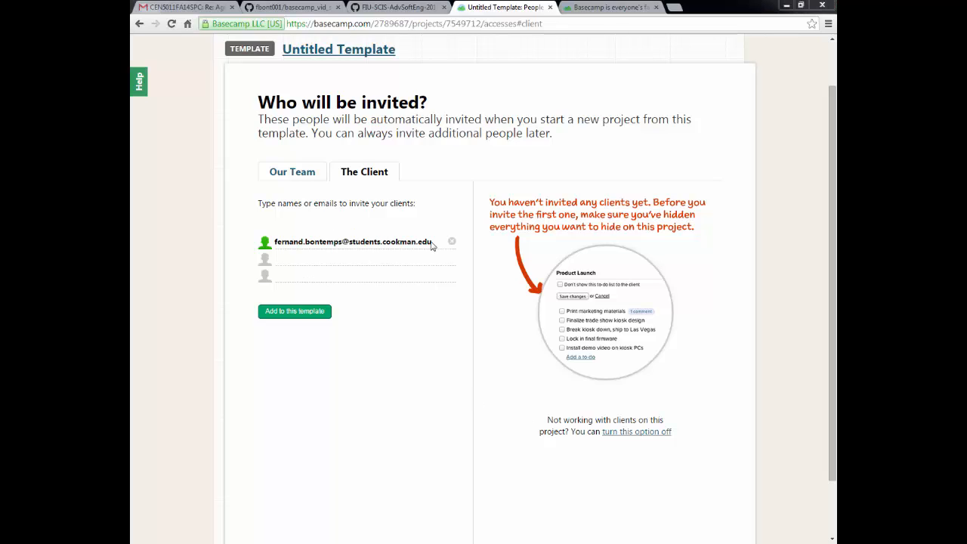
{"action": "left_click", "coordinate": [299, 317]}
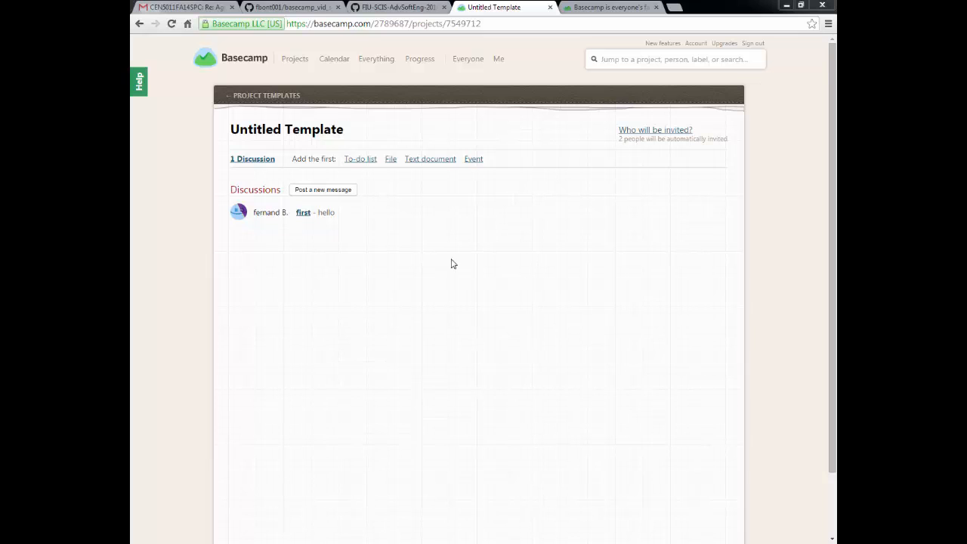
Step: Start a to-do list in the template and try the option that hides it from the client
{"action": "left_click", "coordinate": [366, 160]}
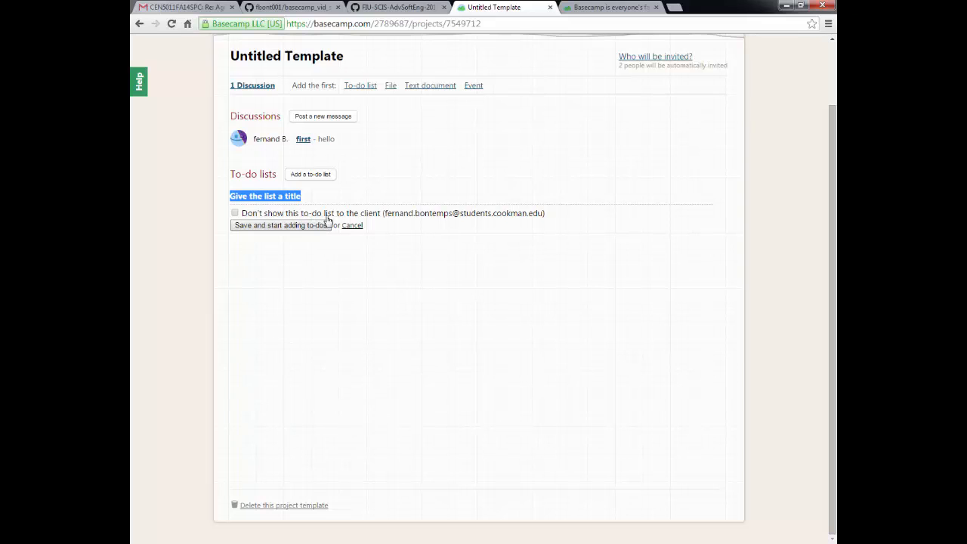
{"action": "left_click", "coordinate": [235, 214]}
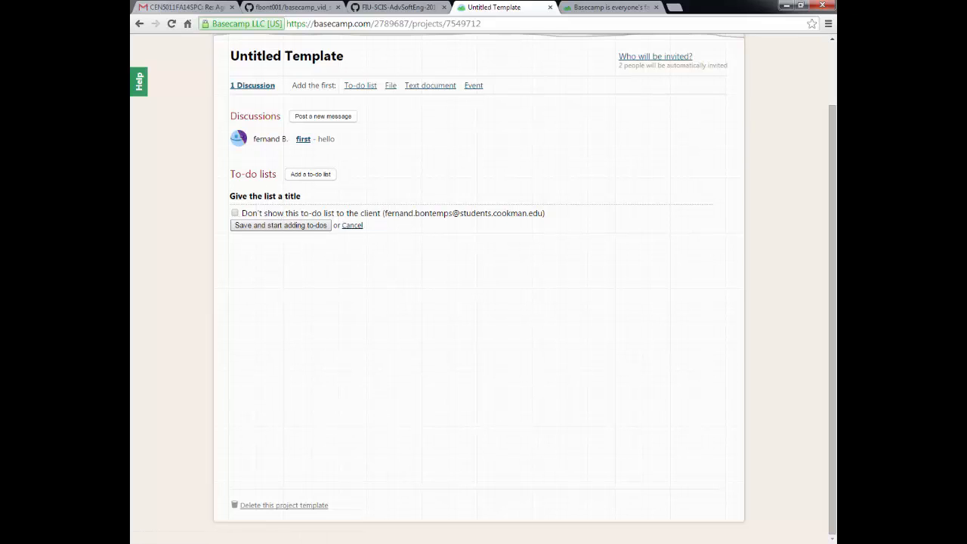
{"action": "scroll", "coordinate": [484, 287], "scroll_direction": "up", "scroll_amount": 1}
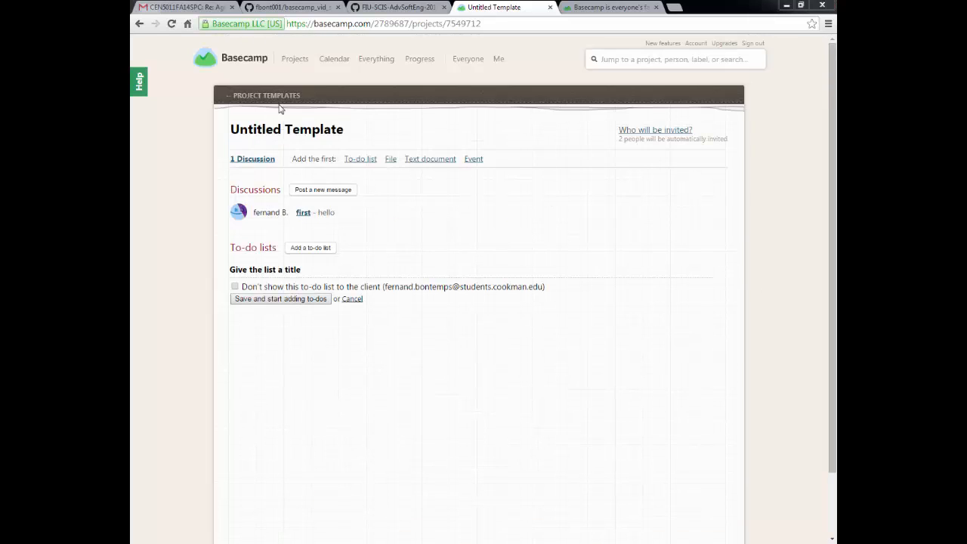
Step: Open the Med School Website project from the projects overview and select Archived as its project status
{"action": "left_click", "coordinate": [292, 61]}
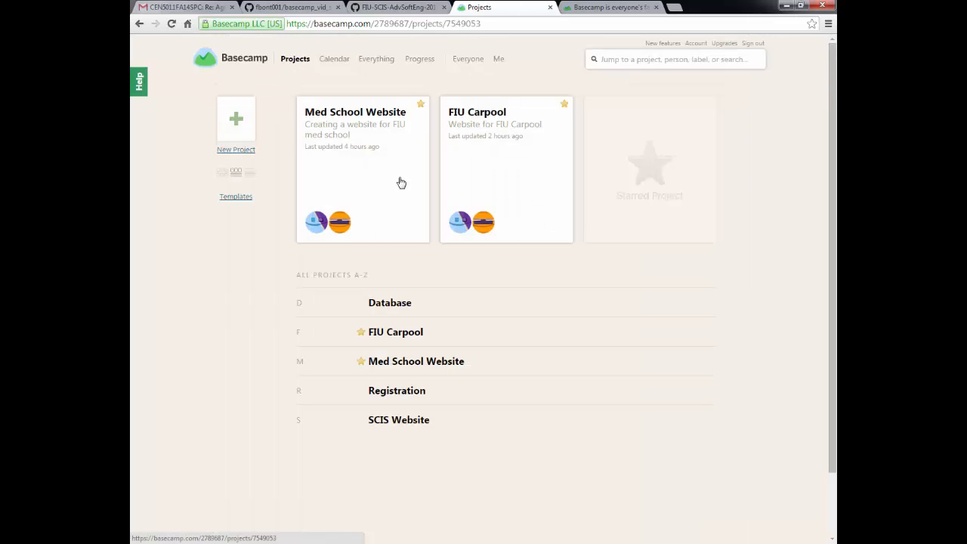
{"action": "left_click", "coordinate": [402, 183]}
{"action": "left_click", "coordinate": [281, 503]}
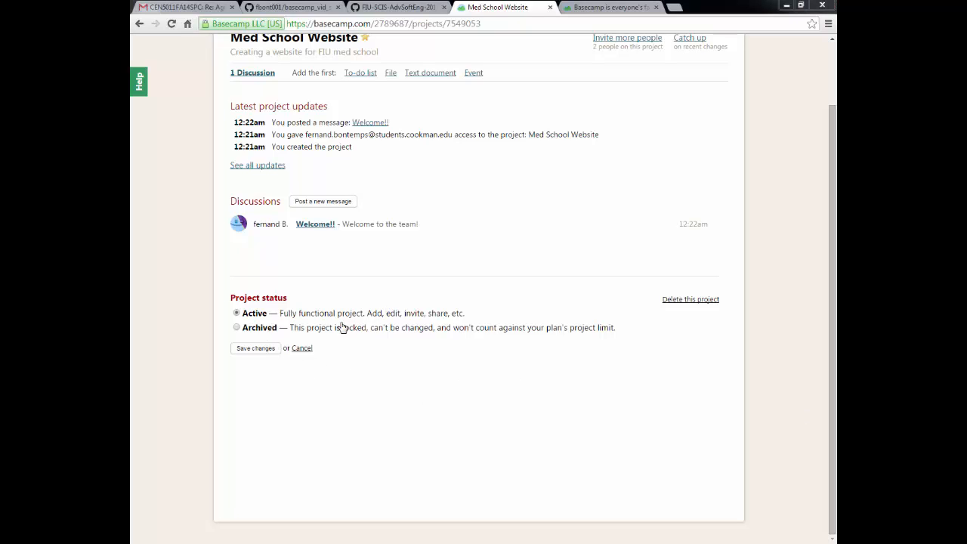
{"action": "left_click", "coordinate": [237, 329]}
{"action": "scroll", "coordinate": [760, 198], "scroll_direction": "up", "scroll_amount": 1}
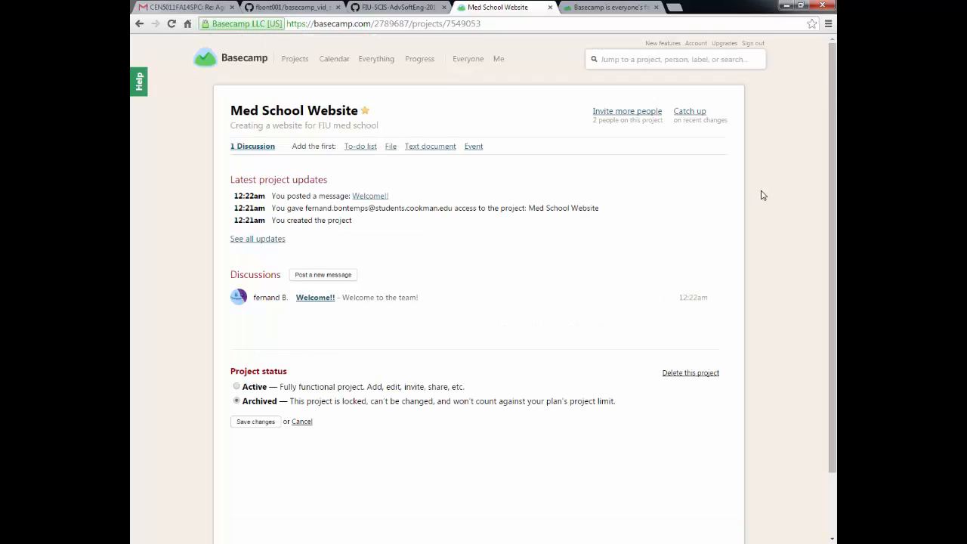
Step: Search within the Med School Website project for HELLO
{"action": "left_click", "coordinate": [700, 61]}
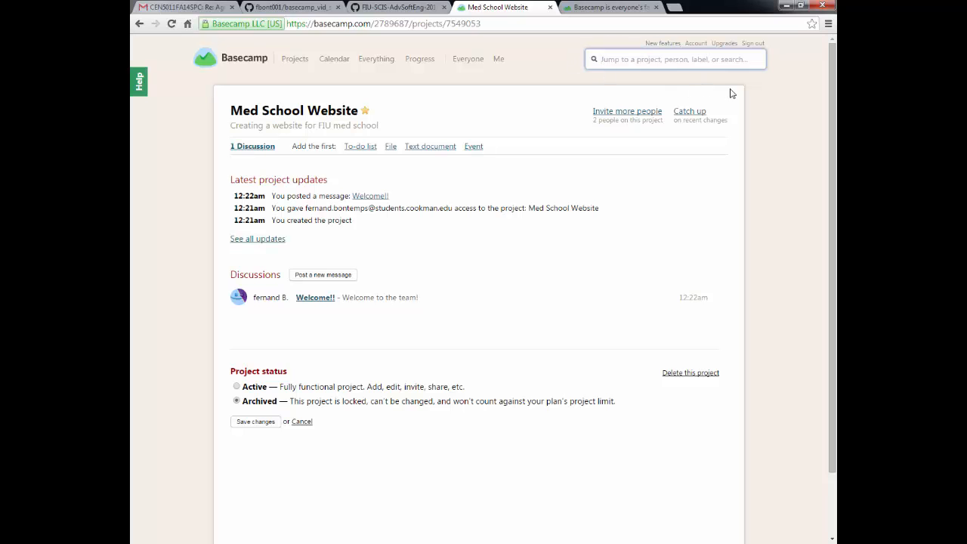
{"action": "type", "text": "HELLO"}
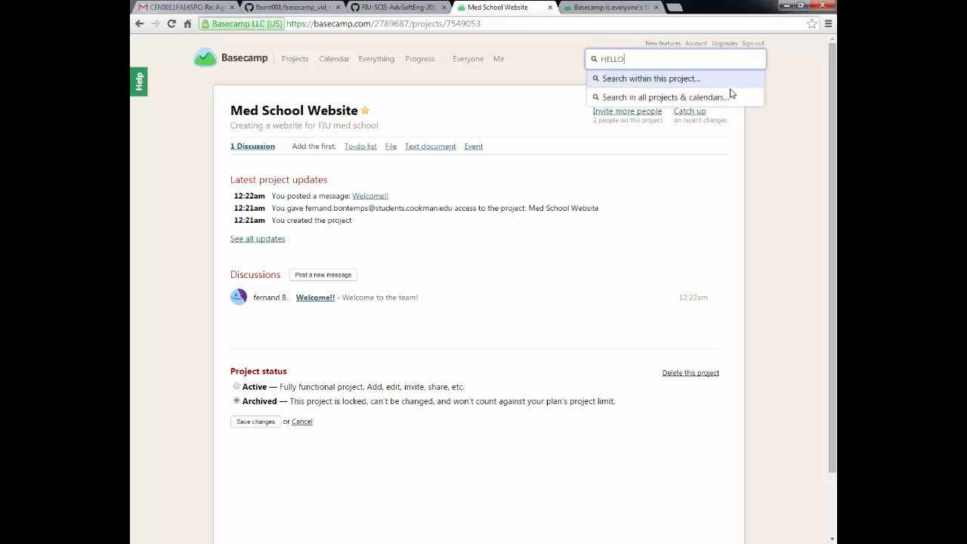
{"action": "key", "text": "Return"}
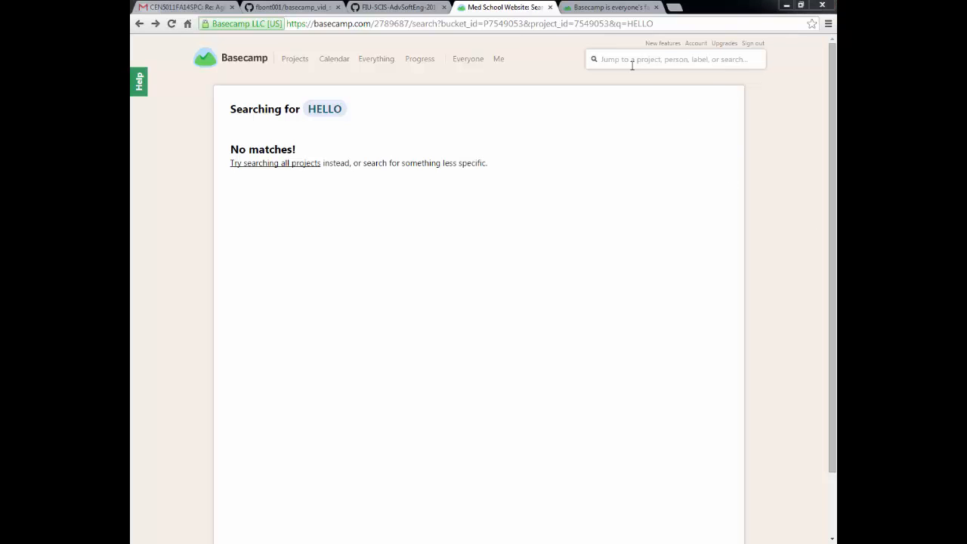
Step: Search all projects and calendars for WELCOMES and look through the matching items
{"action": "left_click", "coordinate": [639, 65]}
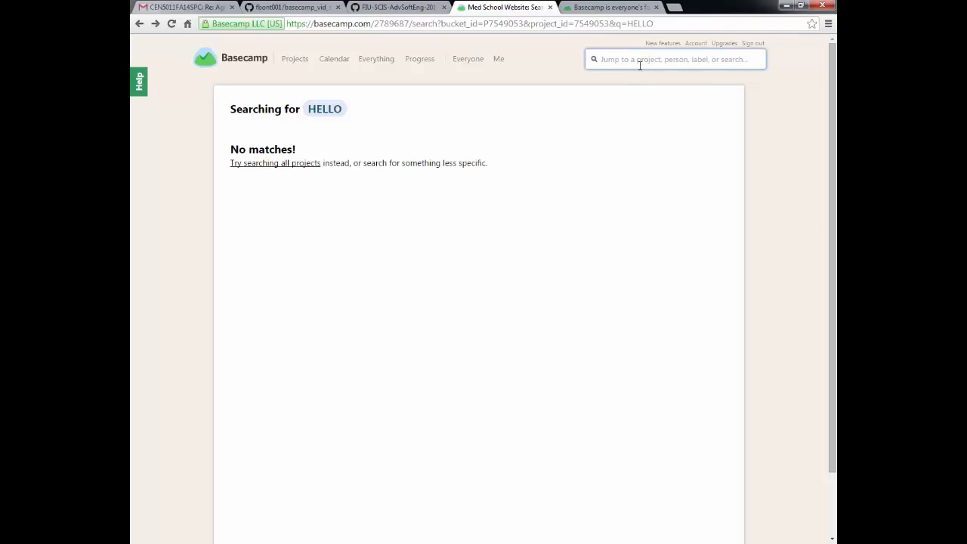
{"action": "type", "text": "WEL"}
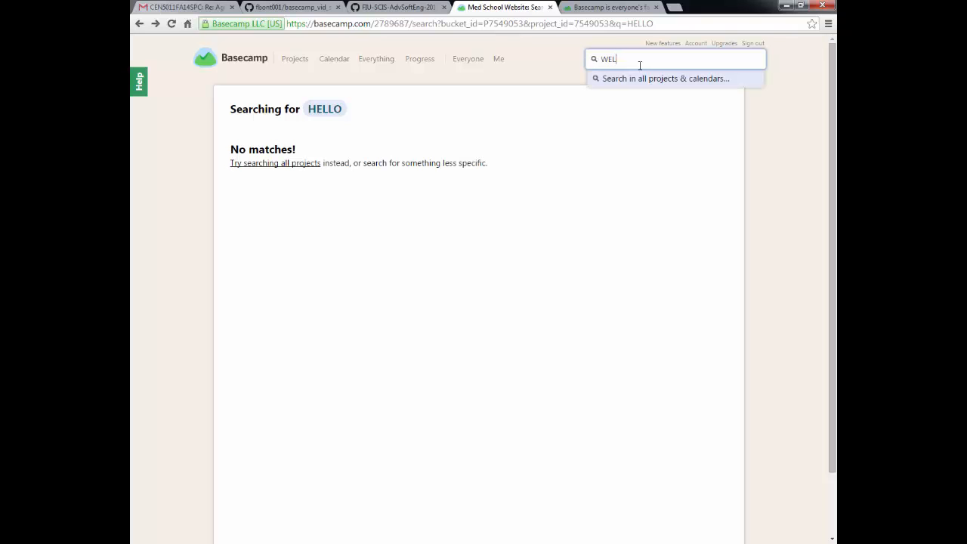
{"action": "type", "text": "COMES"}
{"action": "key", "text": "Return"}
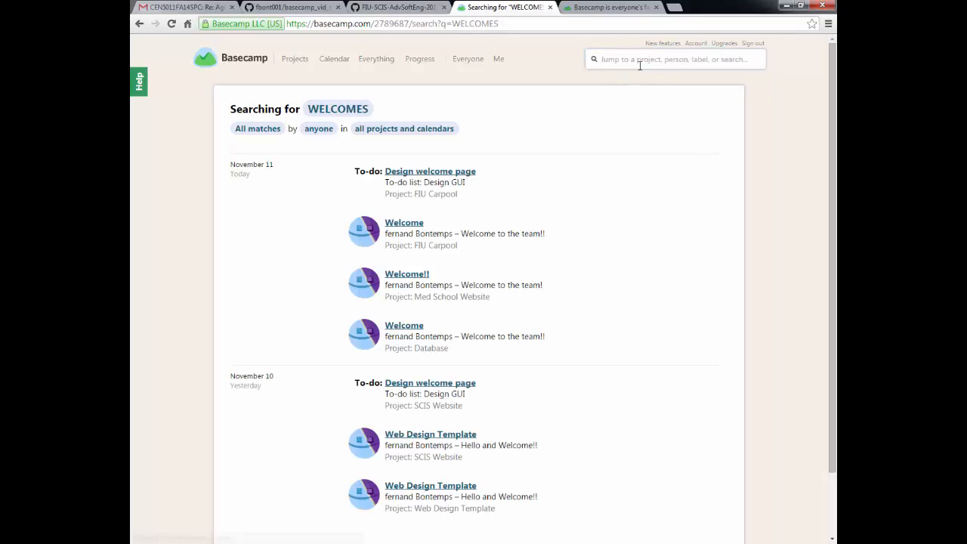
{"action": "scroll", "coordinate": [635, 285], "scroll_direction": "down", "scroll_amount": 1}
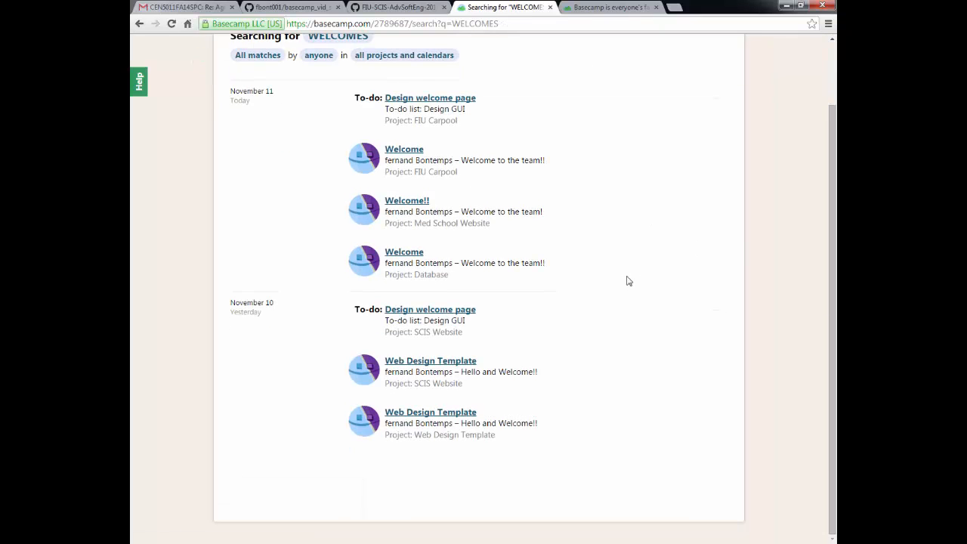
{"action": "scroll", "coordinate": [594, 274], "scroll_direction": "up", "scroll_amount": 1}
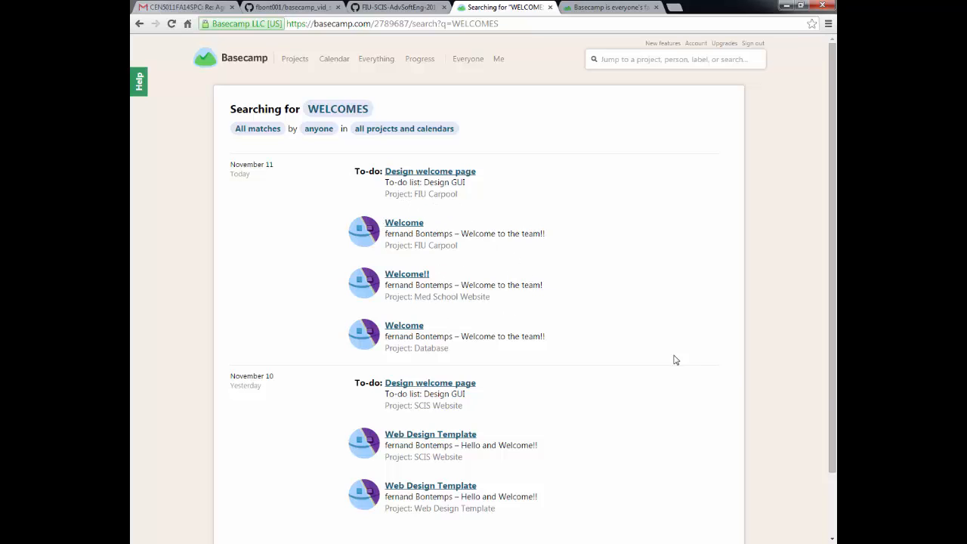
{"action": "scroll", "coordinate": [392, 206], "scroll_direction": "down", "scroll_amount": 1}
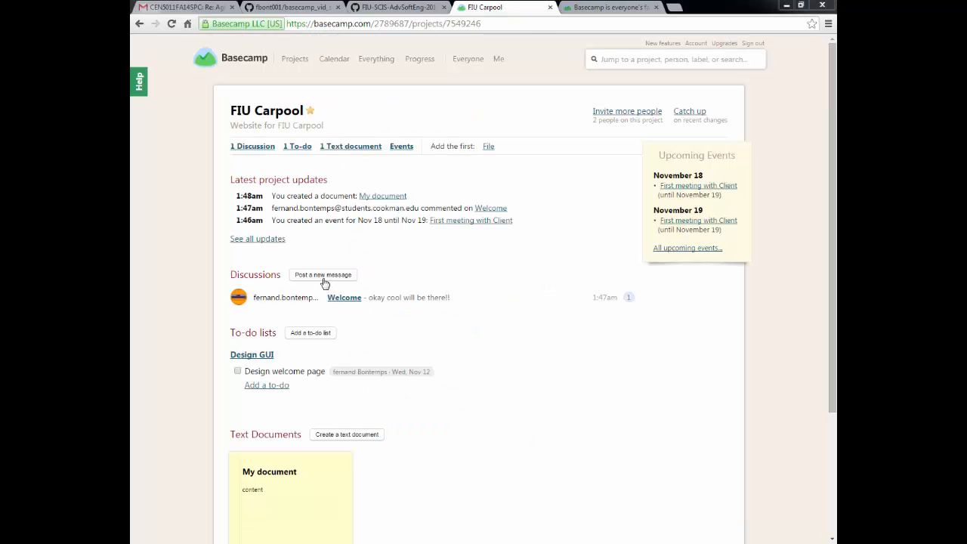
Step: Post a new message titled Hello with the text Hello in the FIU Carpool project, e-mailing everyone on the project
{"action": "left_click", "coordinate": [323, 276]}
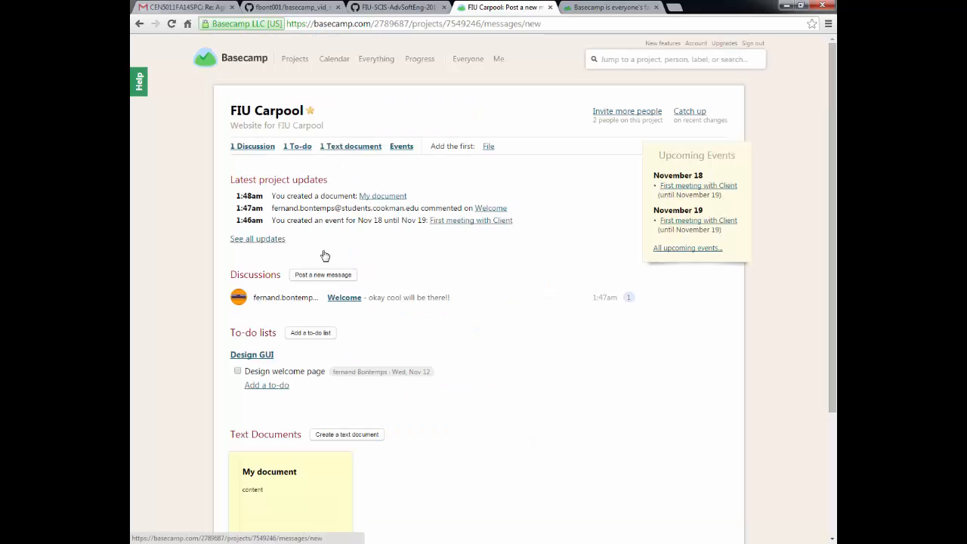
{"action": "type", "text": "H"}
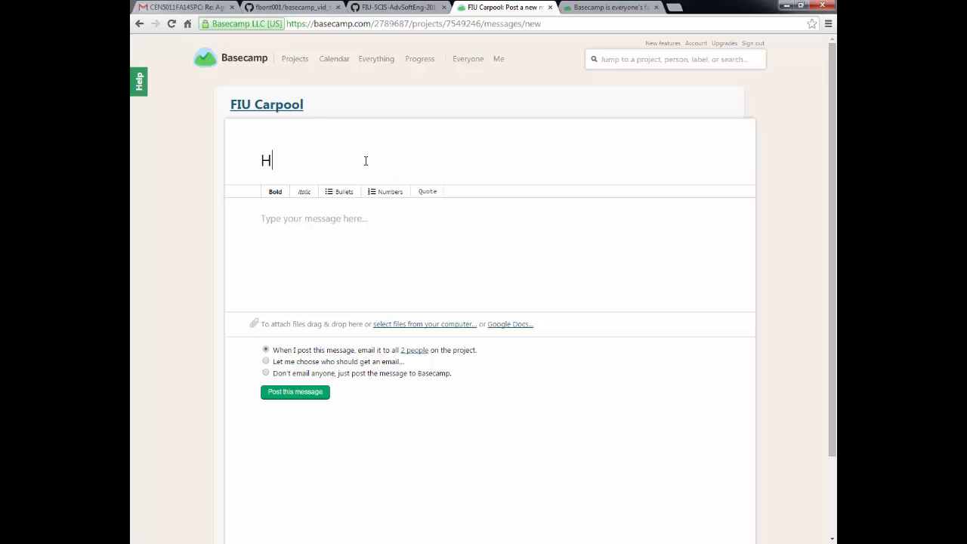
{"action": "type", "text": "ello"}
{"action": "left_click", "coordinate": [395, 216]}
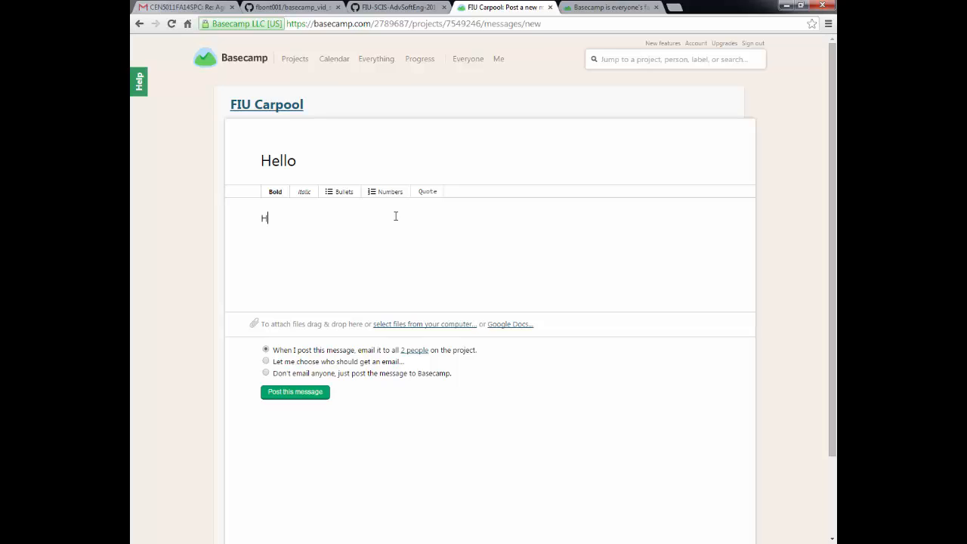
{"action": "left_click", "coordinate": [314, 396]}
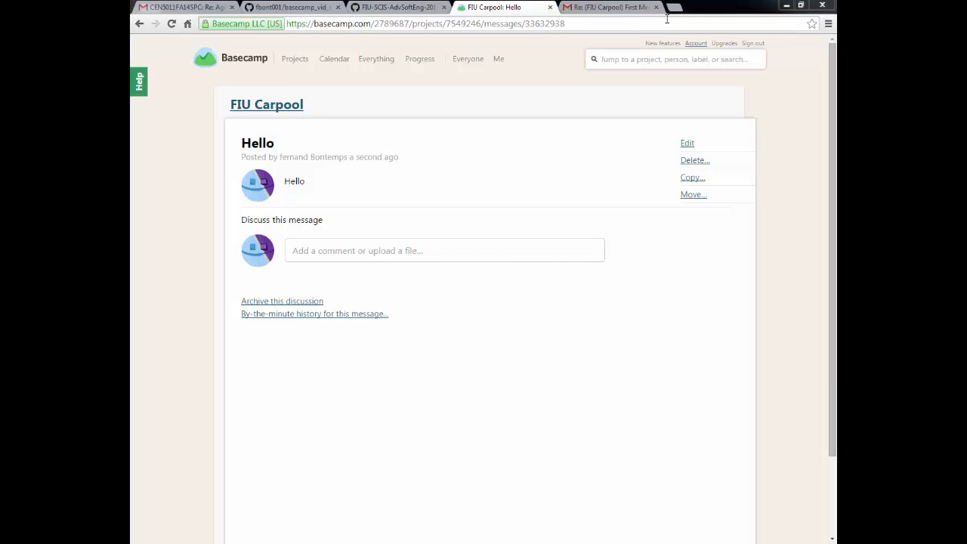
Step: Switch to Gmail and reply Hello to the Basecamp notification about First Meeting with Client
{"action": "left_click", "coordinate": [620, 7]}
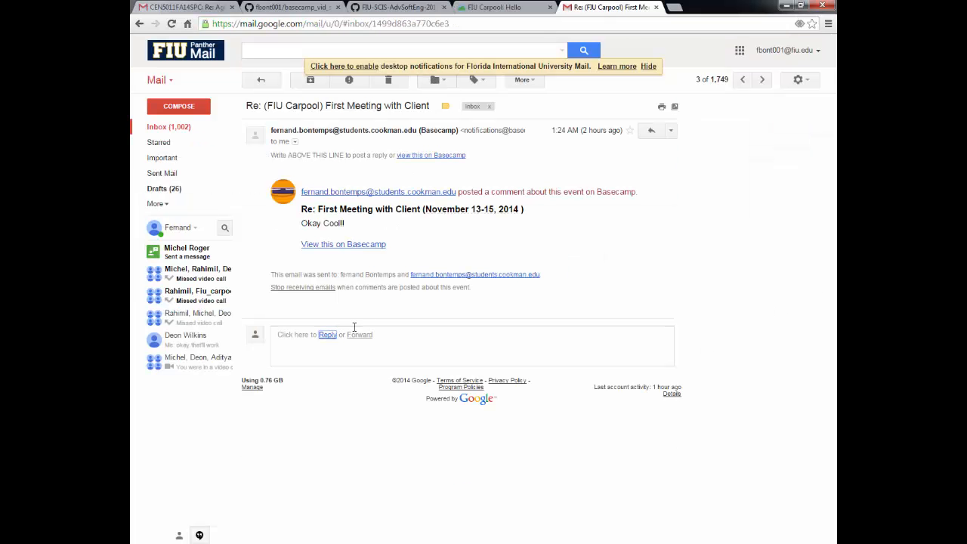
{"action": "left_click", "coordinate": [355, 329]}
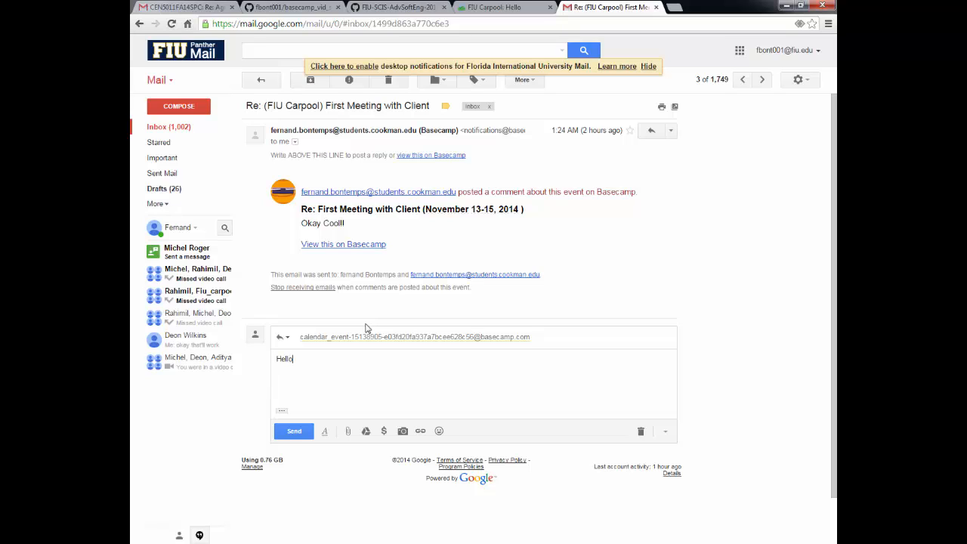
{"action": "type", "text": "Hello"}
{"action": "left_click", "coordinate": [300, 435]}
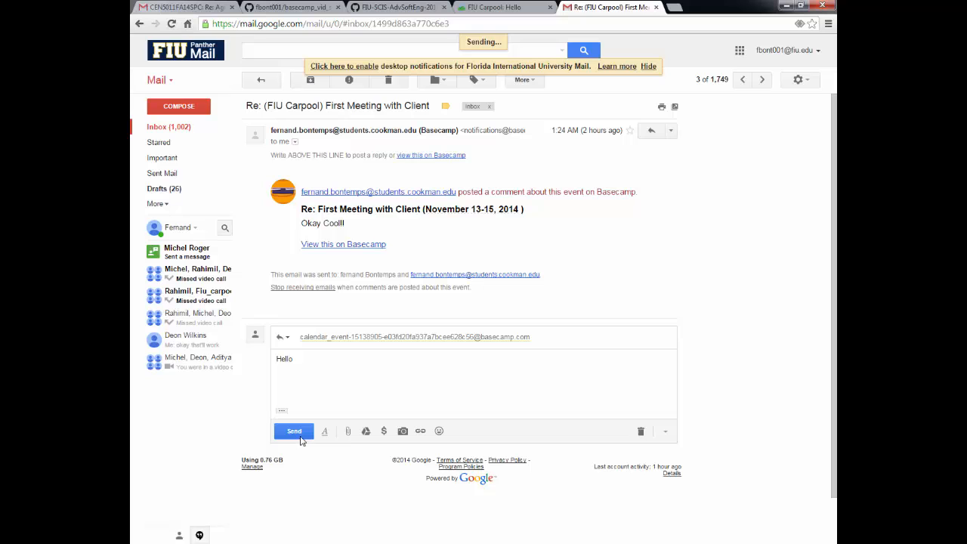
Step: Return to Basecamp and open the FIU Carpool project from the projects overview to check its latest updates
{"action": "left_click", "coordinate": [492, 7]}
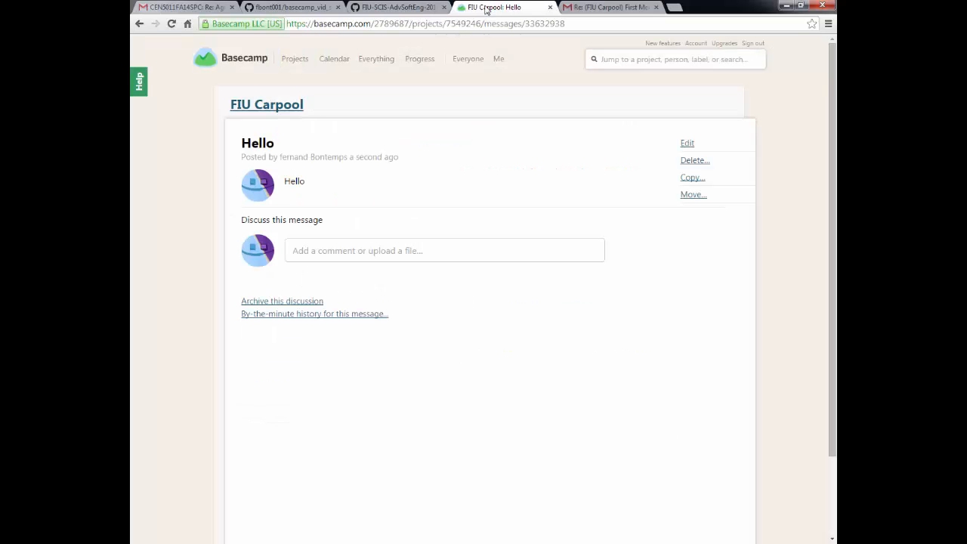
{"action": "left_click", "coordinate": [296, 62]}
{"action": "left_click", "coordinate": [480, 168]}
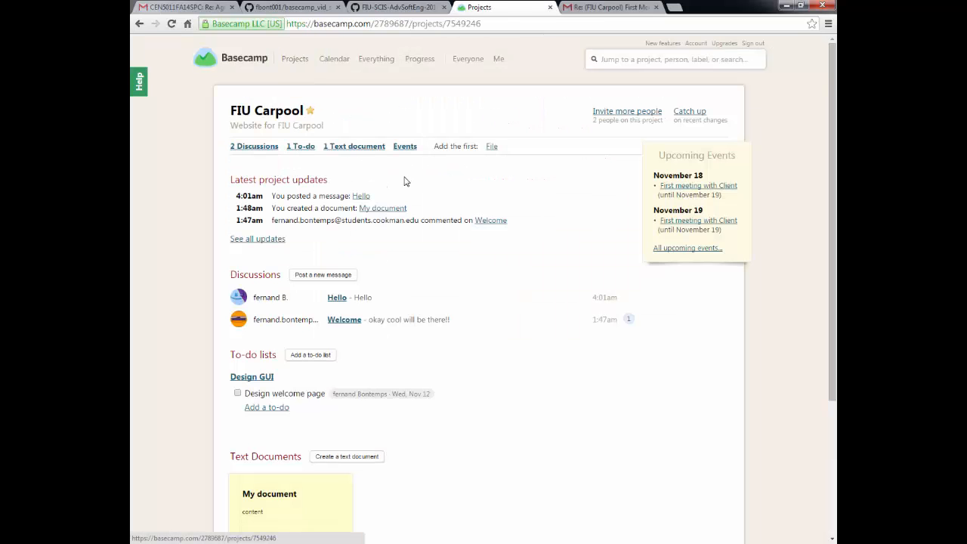